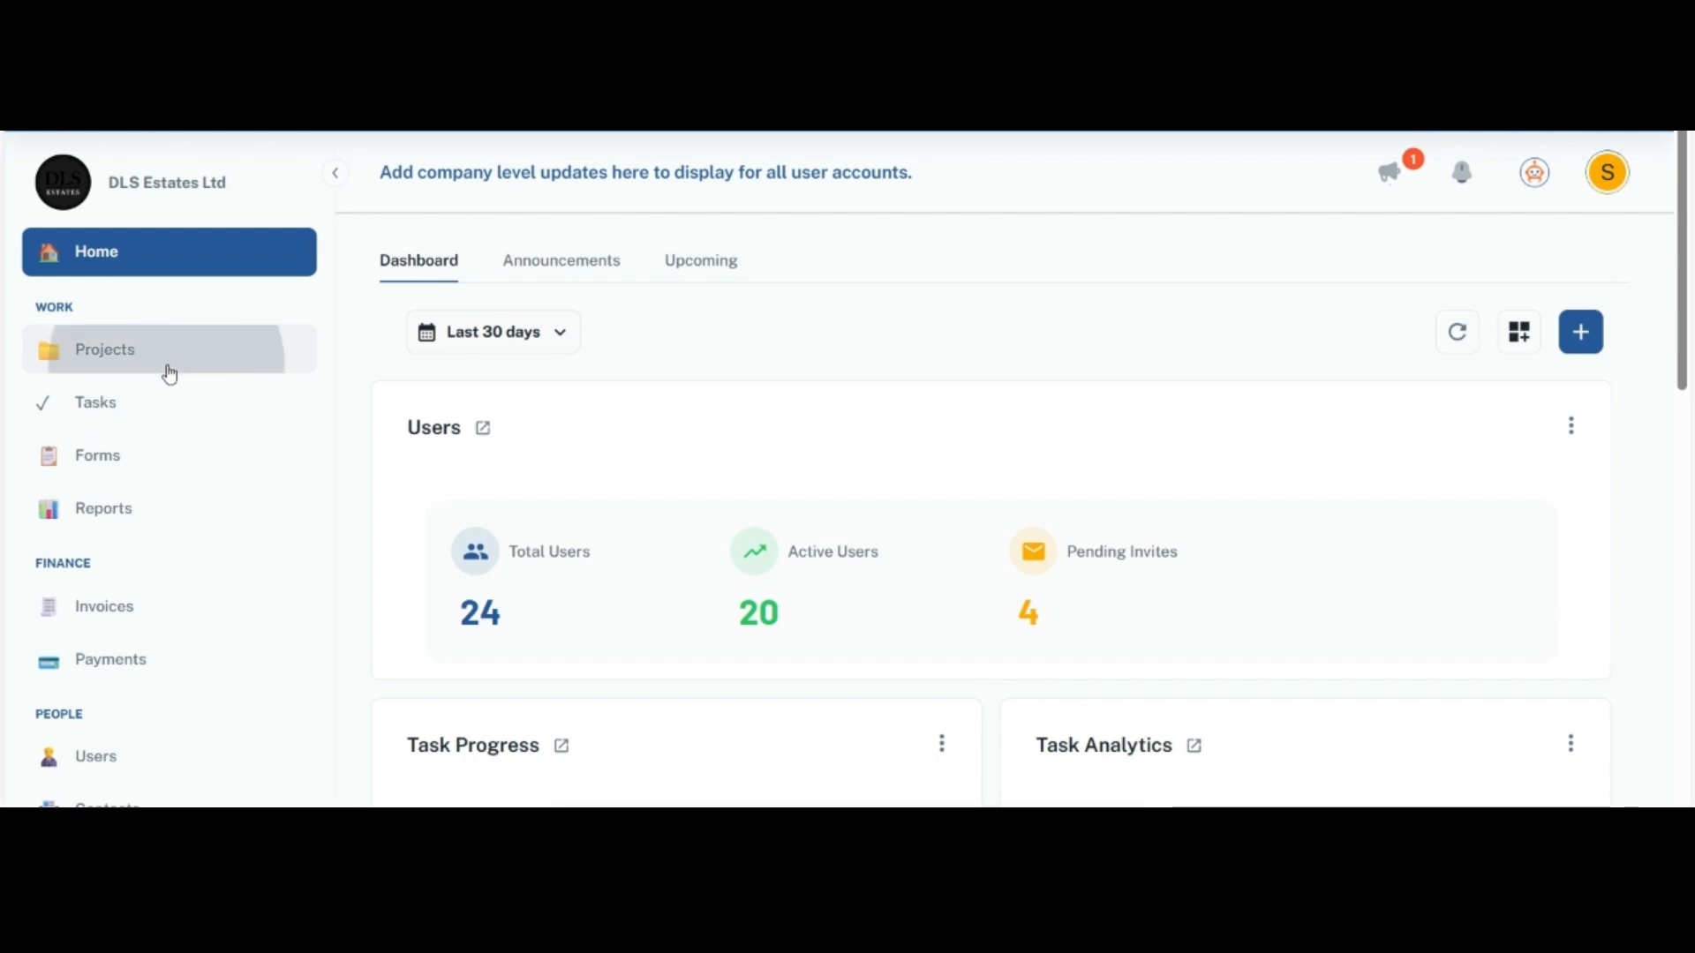
Step: Open the Projects list and examine the options offered by its Team, Status and Created By filters
left_click(167, 372)
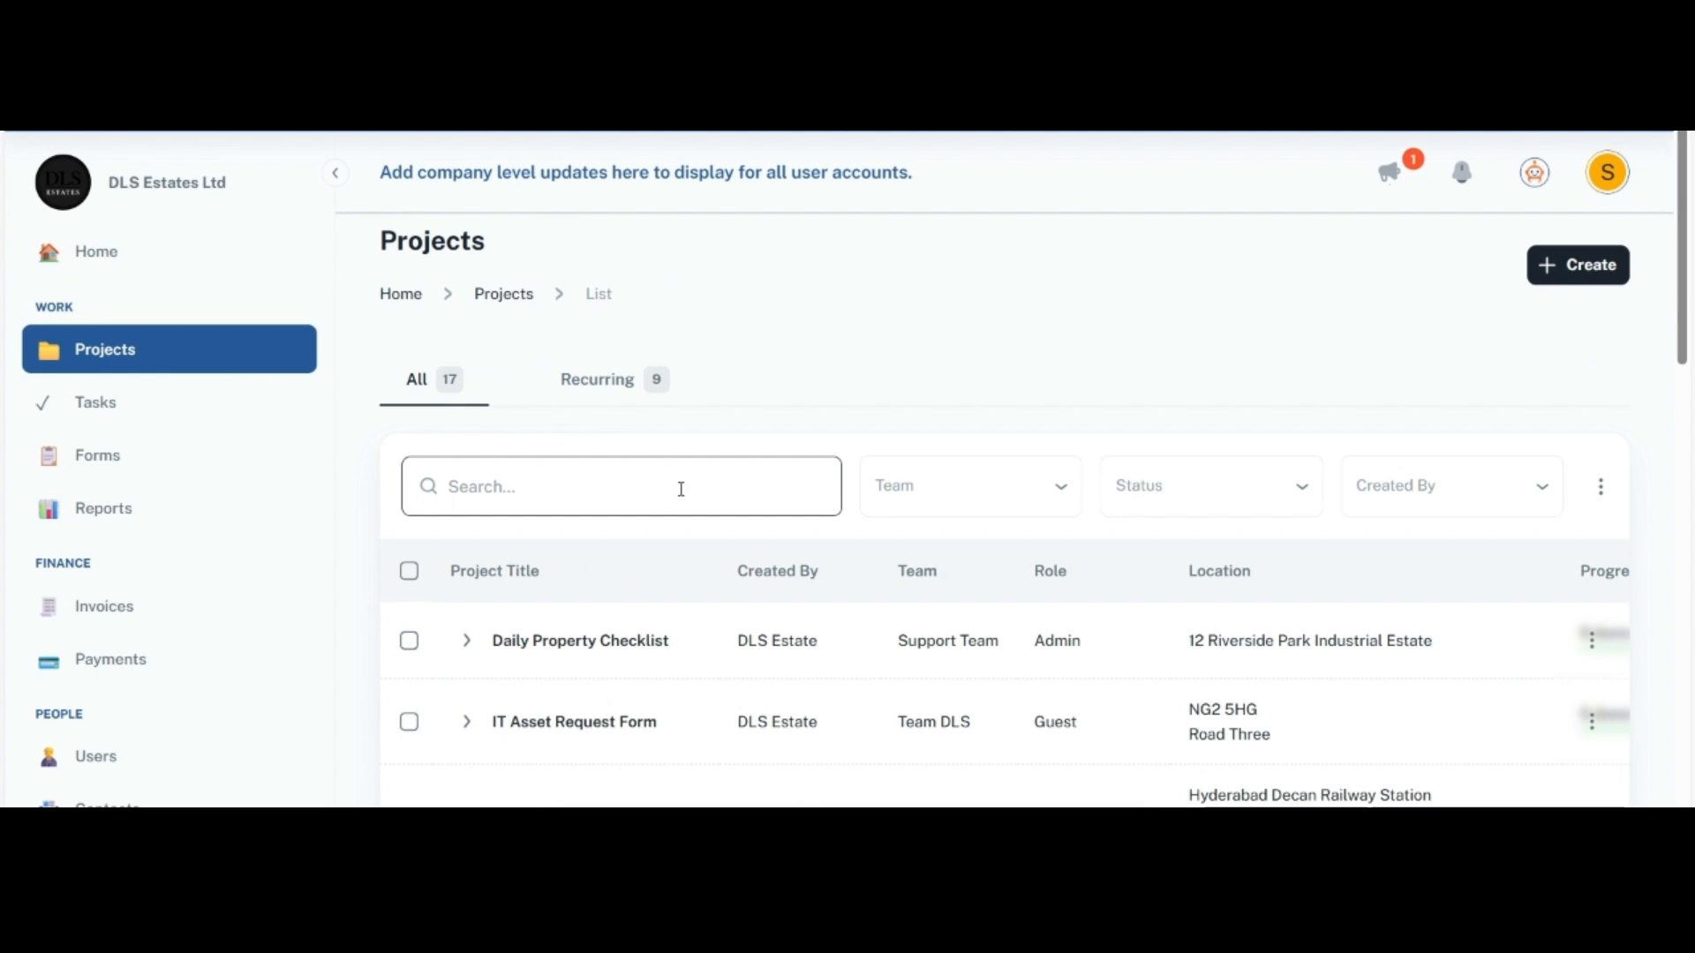
left_click(794, 476)
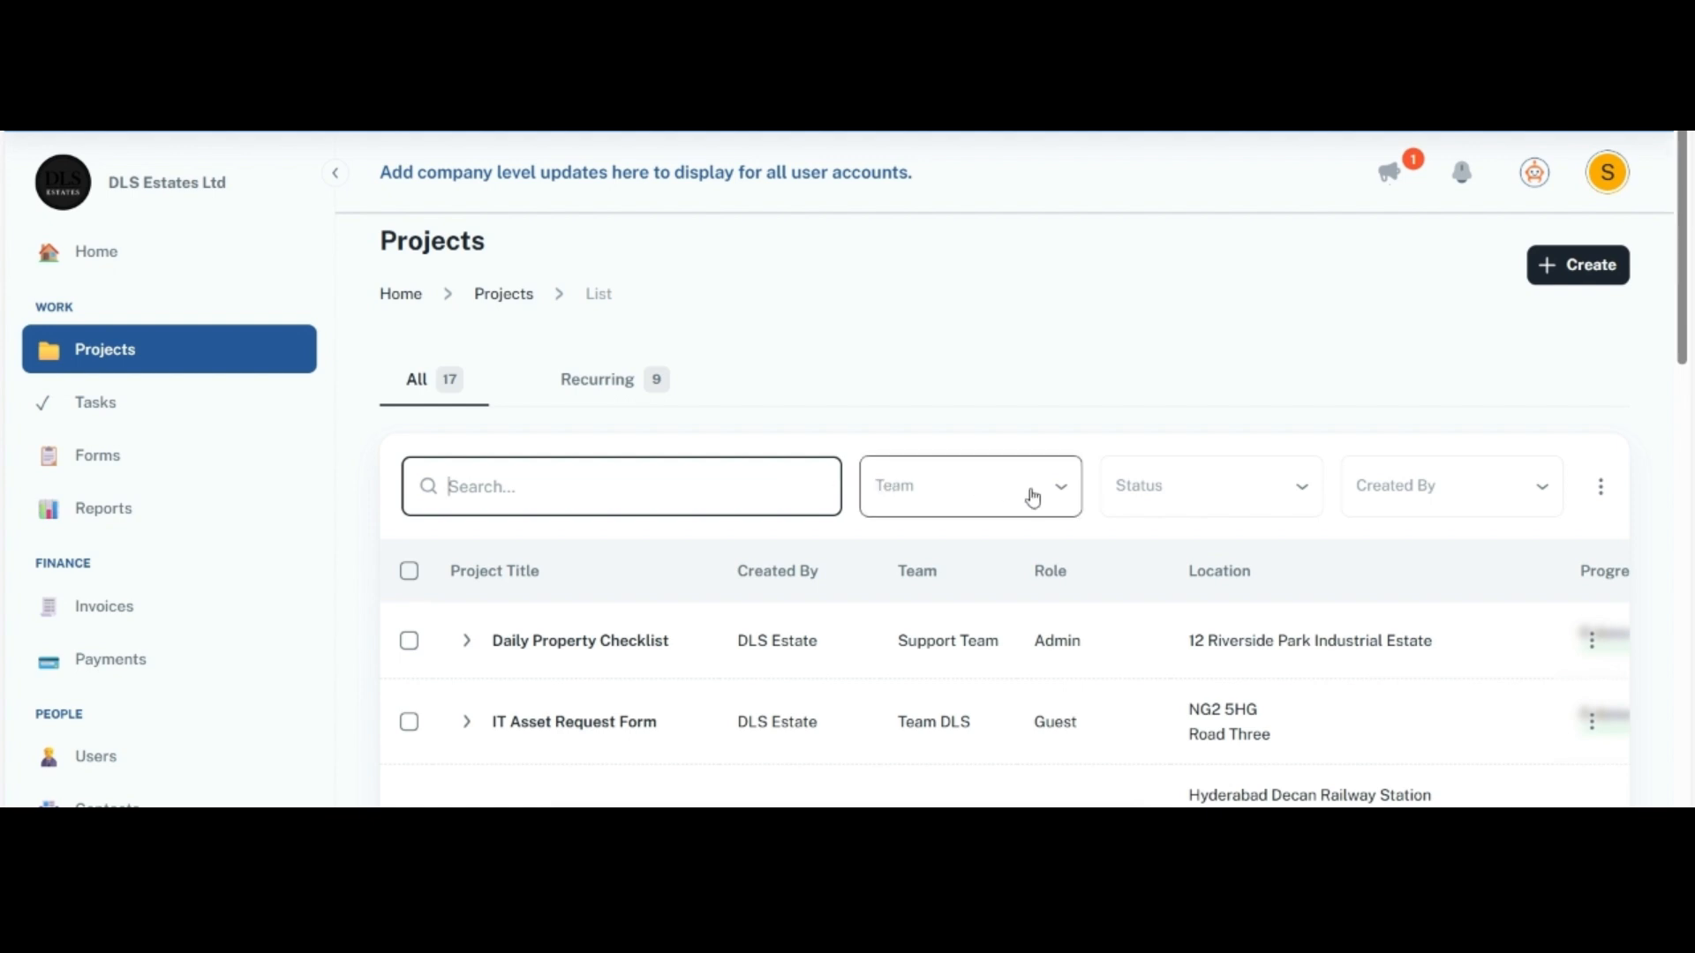
left_click(1071, 494)
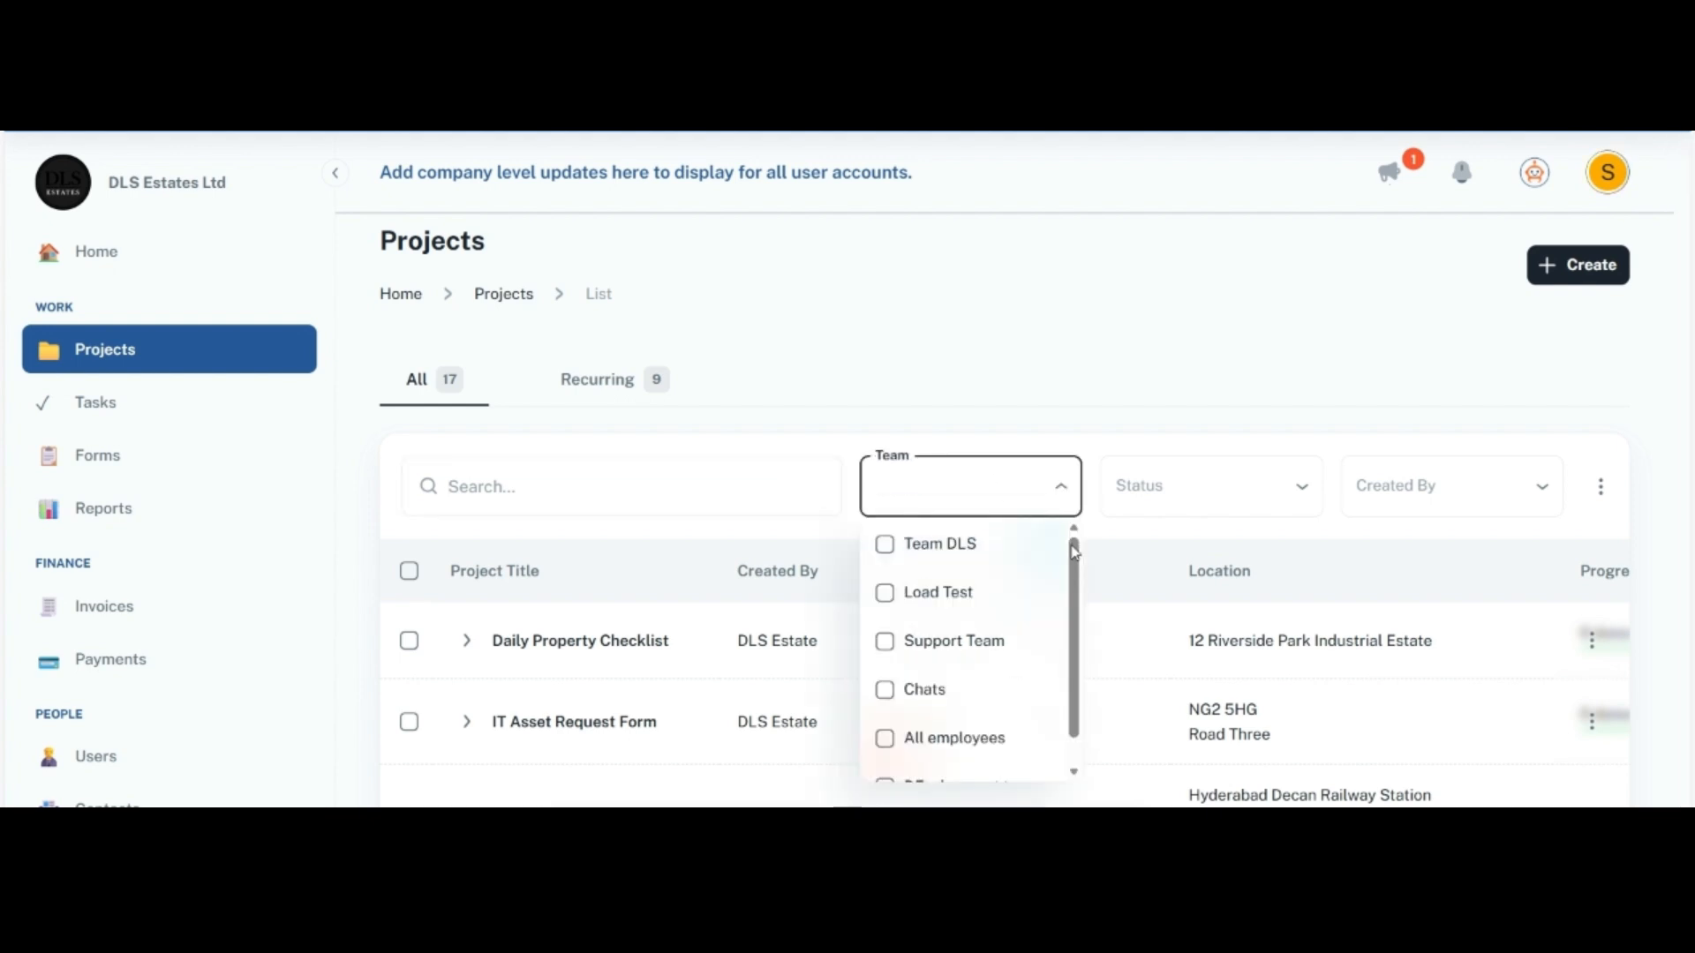
left_click_drag(1076, 552, 1092, 718)
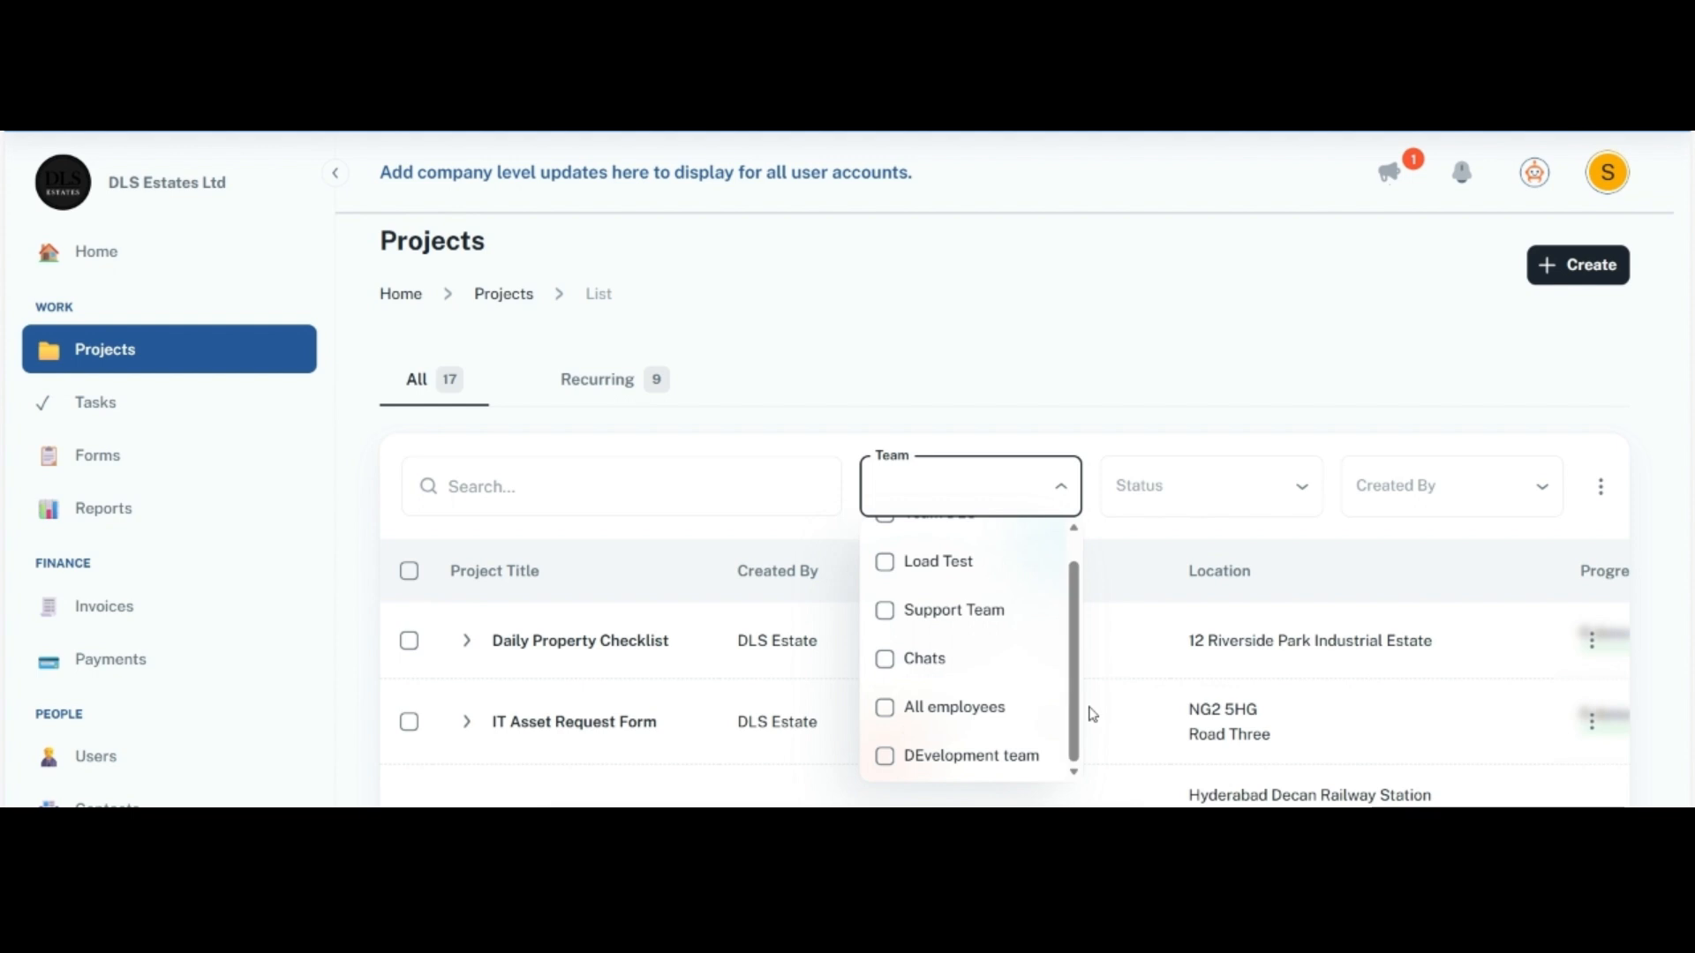
left_click(1193, 404)
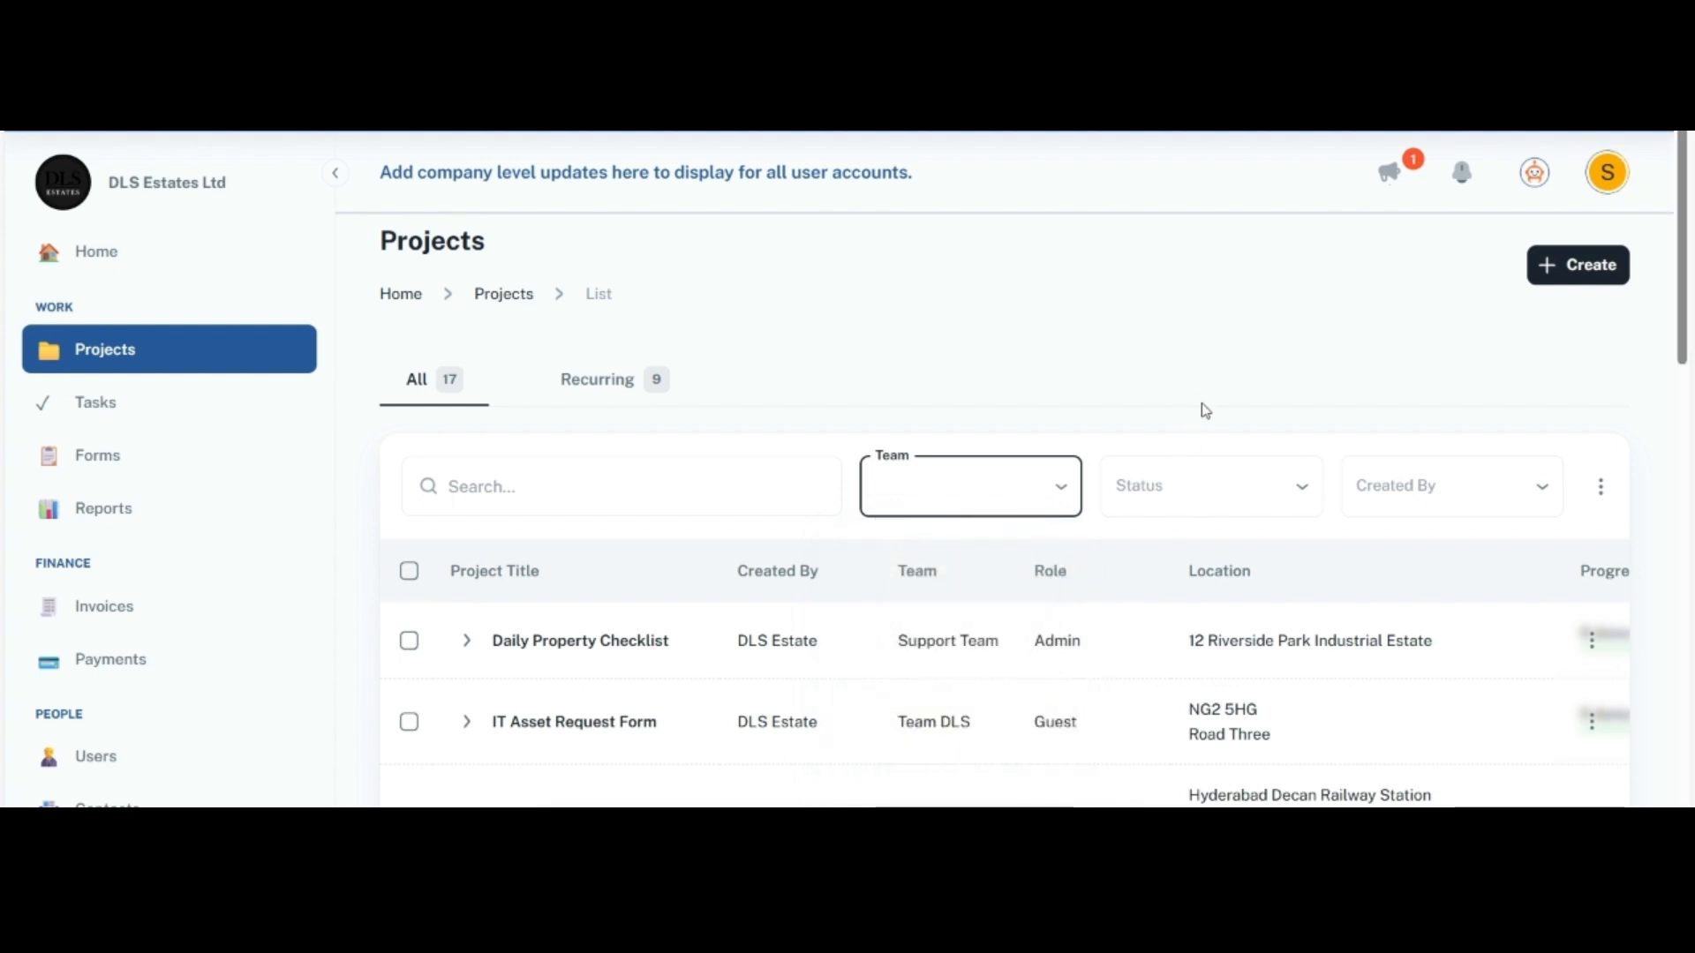
left_click(1311, 492)
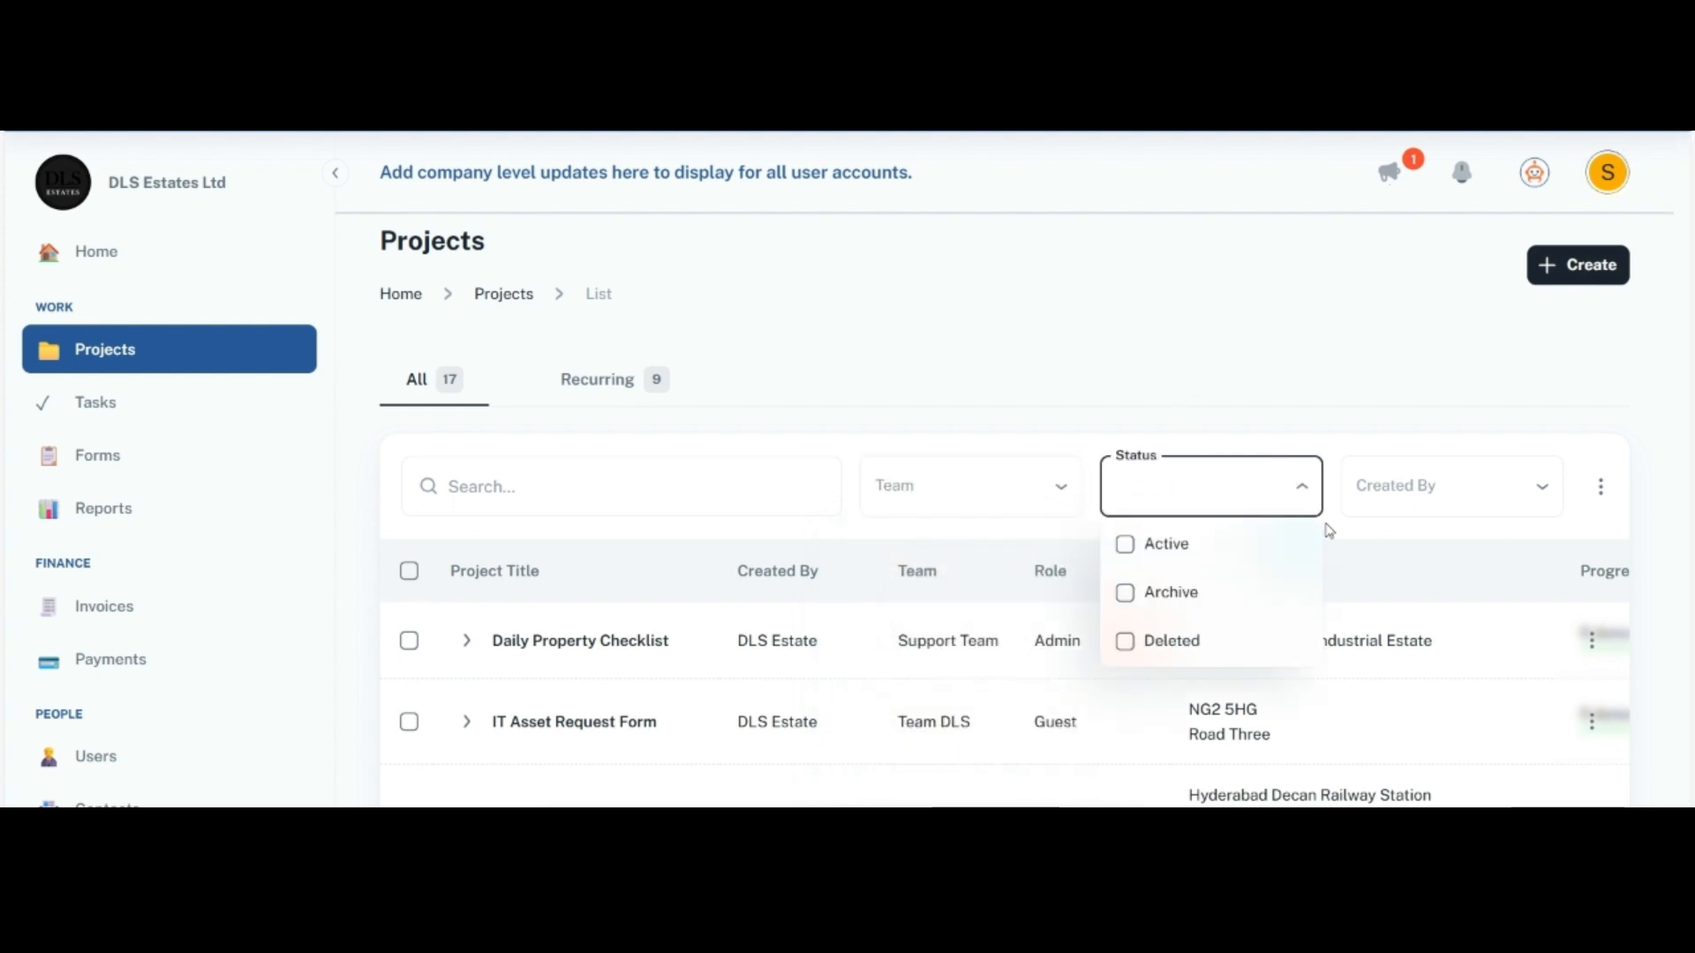
left_click(1541, 493)
left_click(1541, 493)
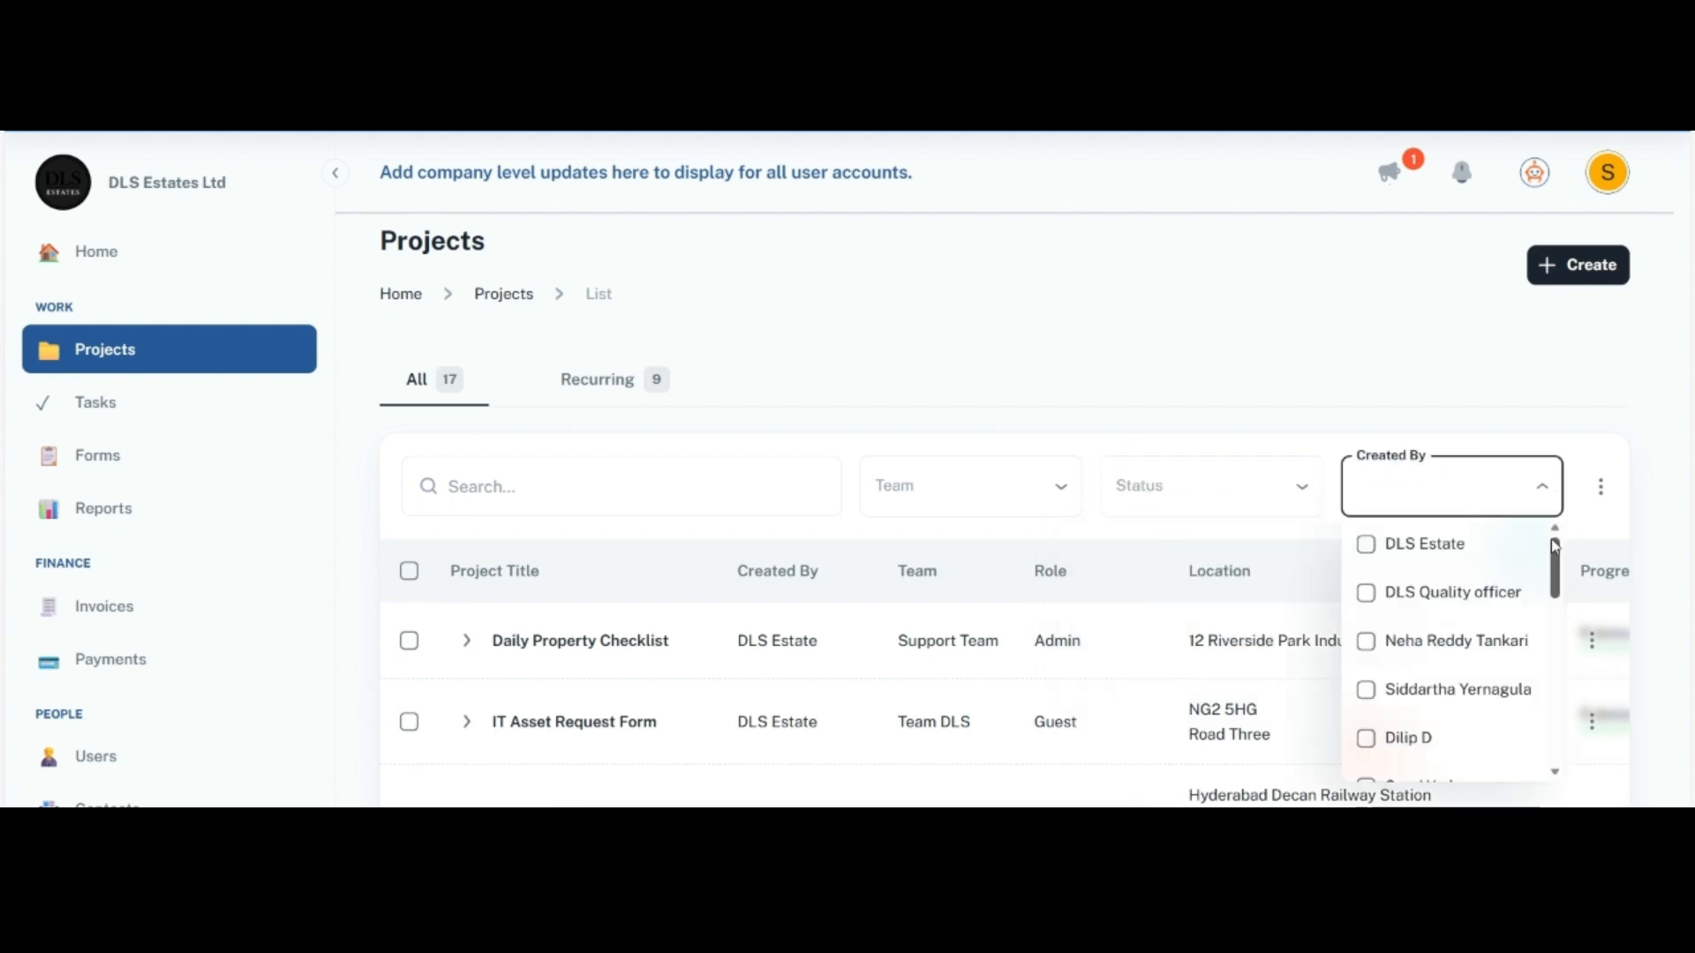
scroll(1556, 565, "down", 3)
scroll(1556, 580, "up", 3)
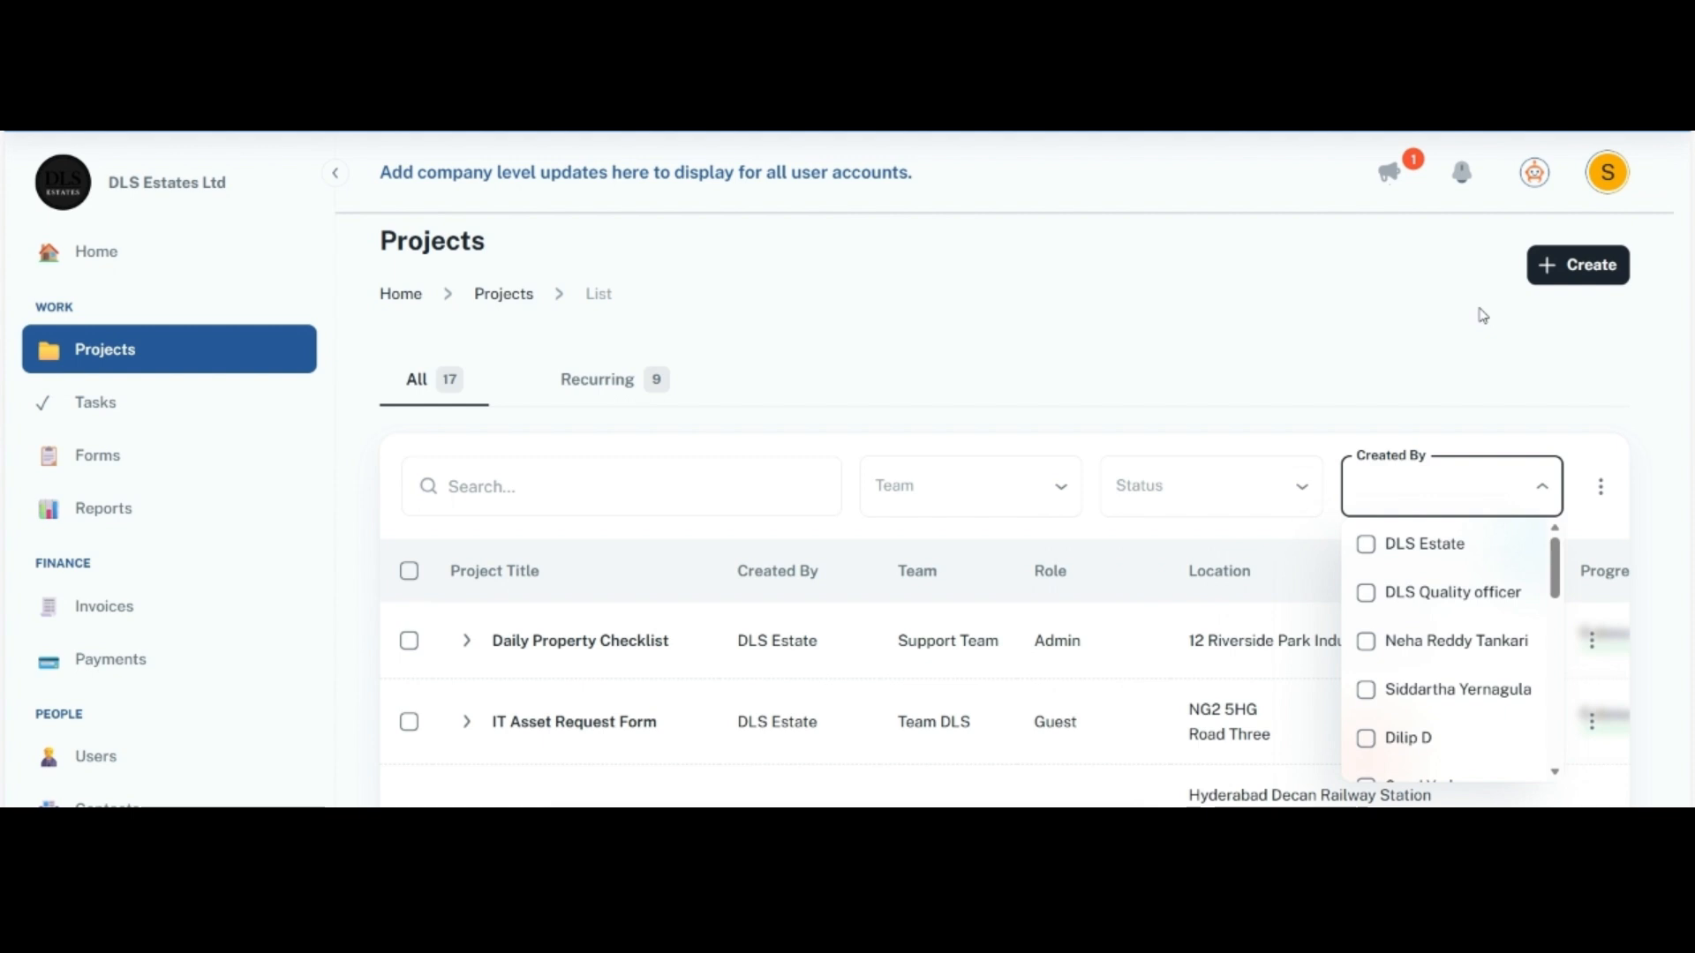
left_click(1482, 316)
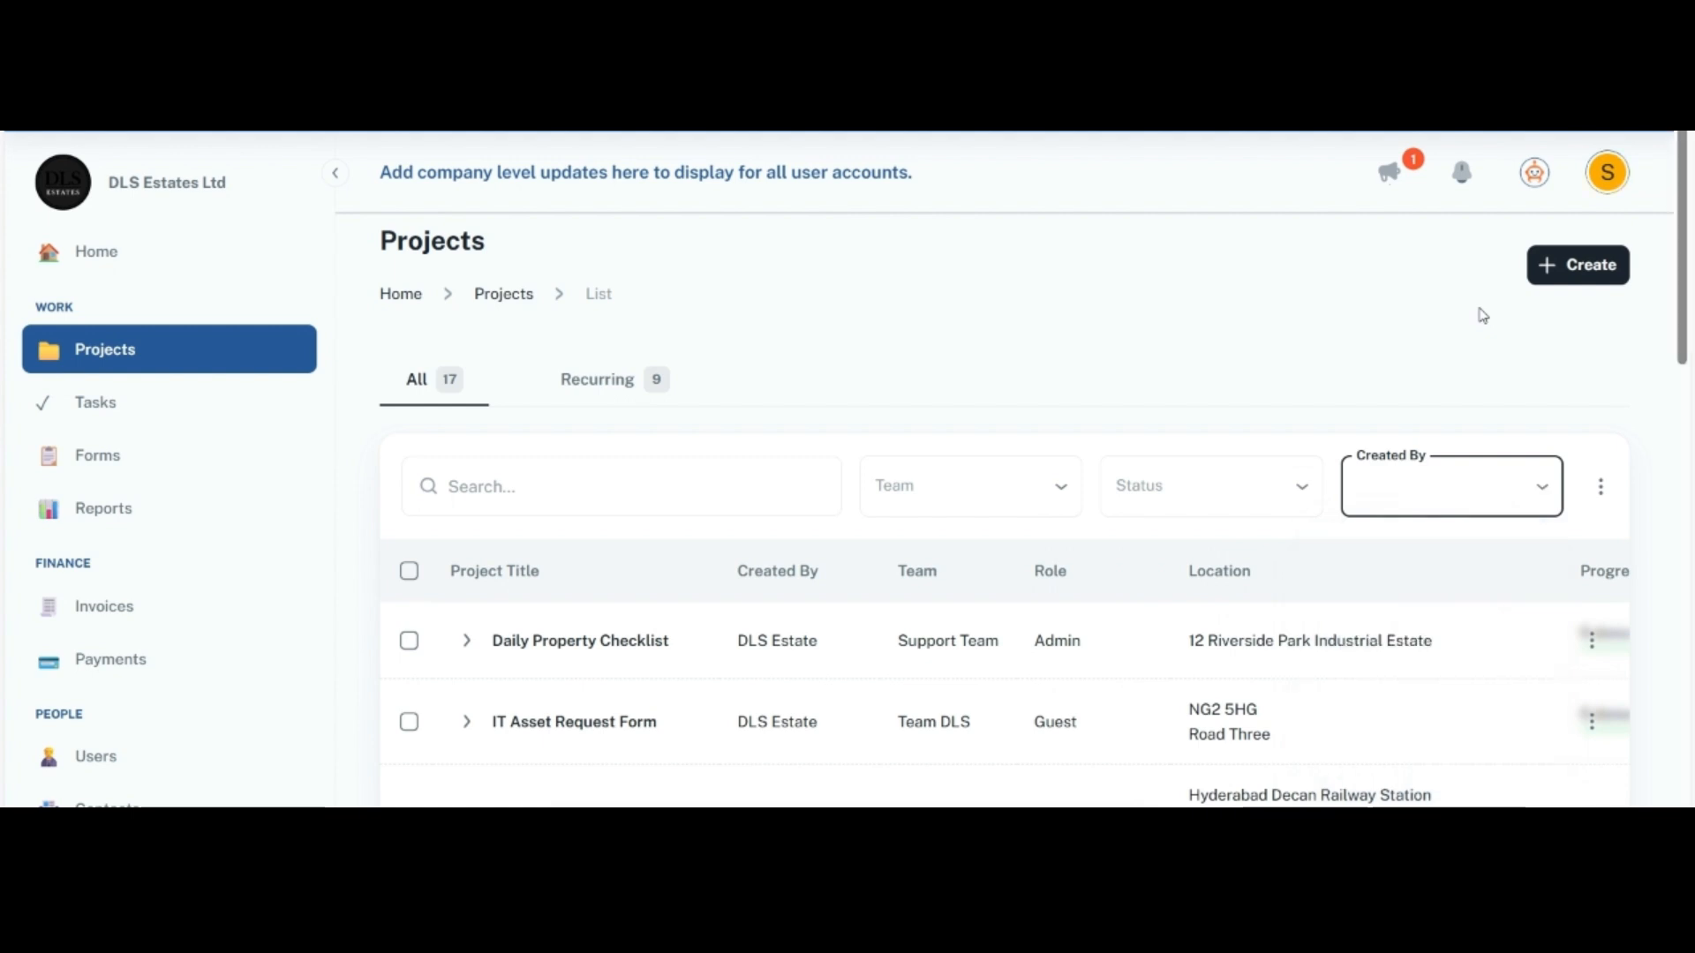
Step: Start creating a new project and choose Floor and Flat Planning Form as its form
left_click(1549, 270)
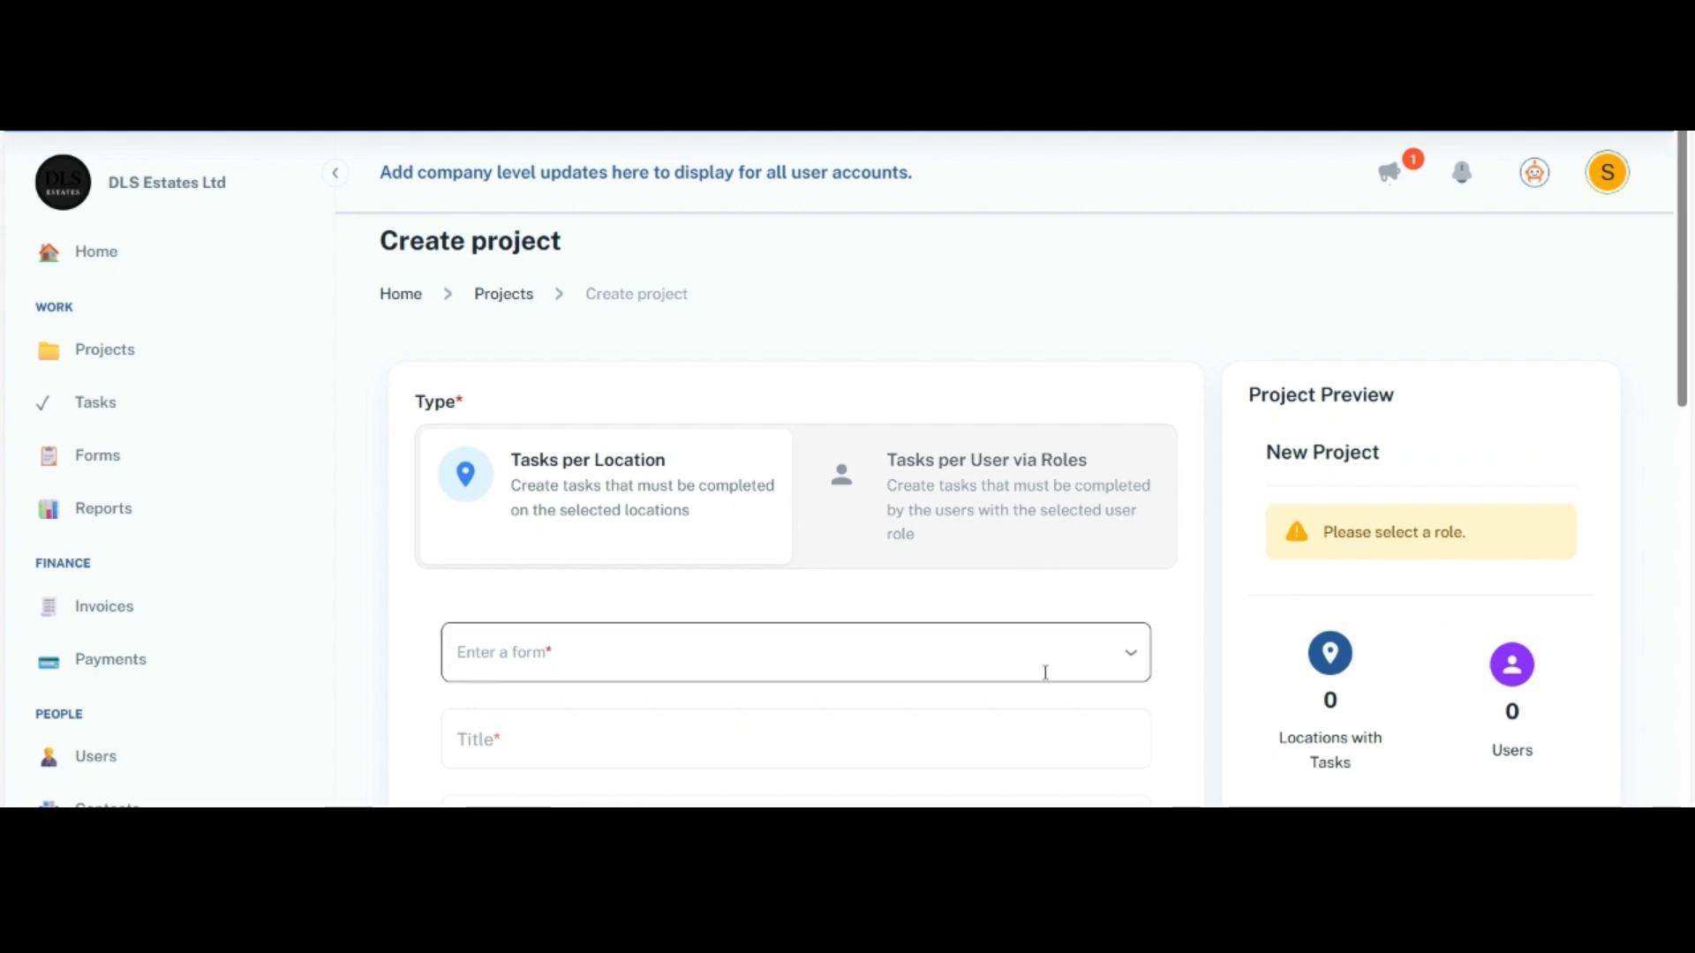
left_click(1130, 657)
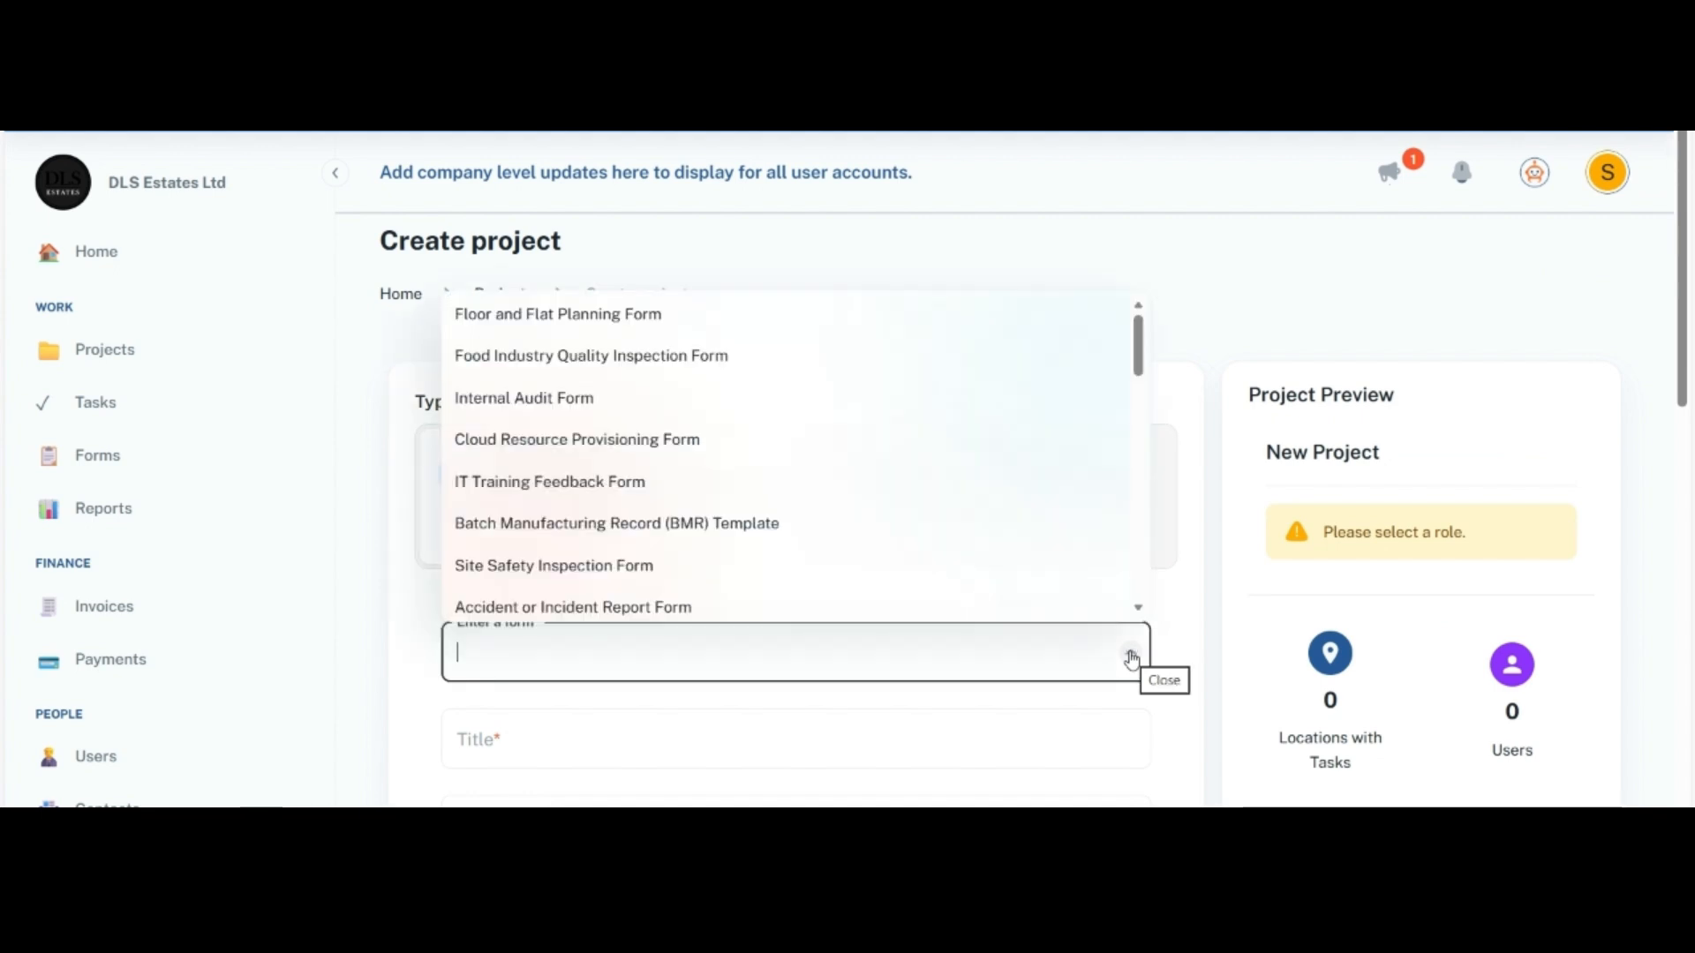
left_click(750, 319)
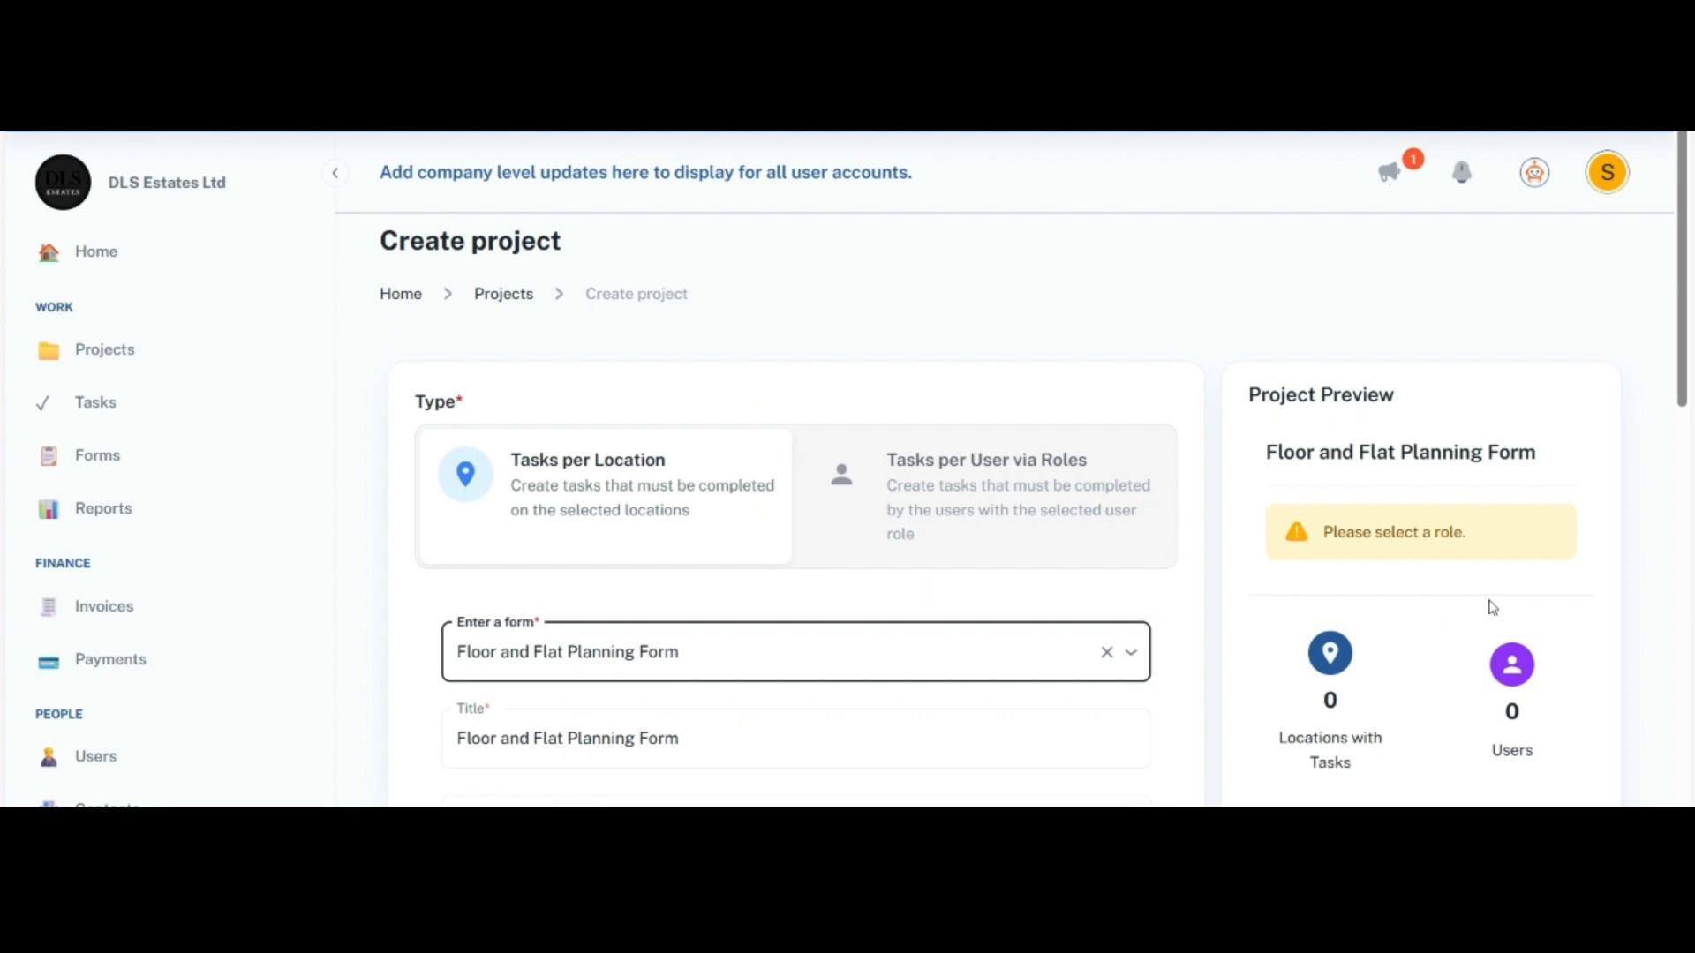
Step: Enter the project instructions "This form is used to review the floor layout and ensure all planning details are updated."
left_click_drag(1686, 403, 1688, 528)
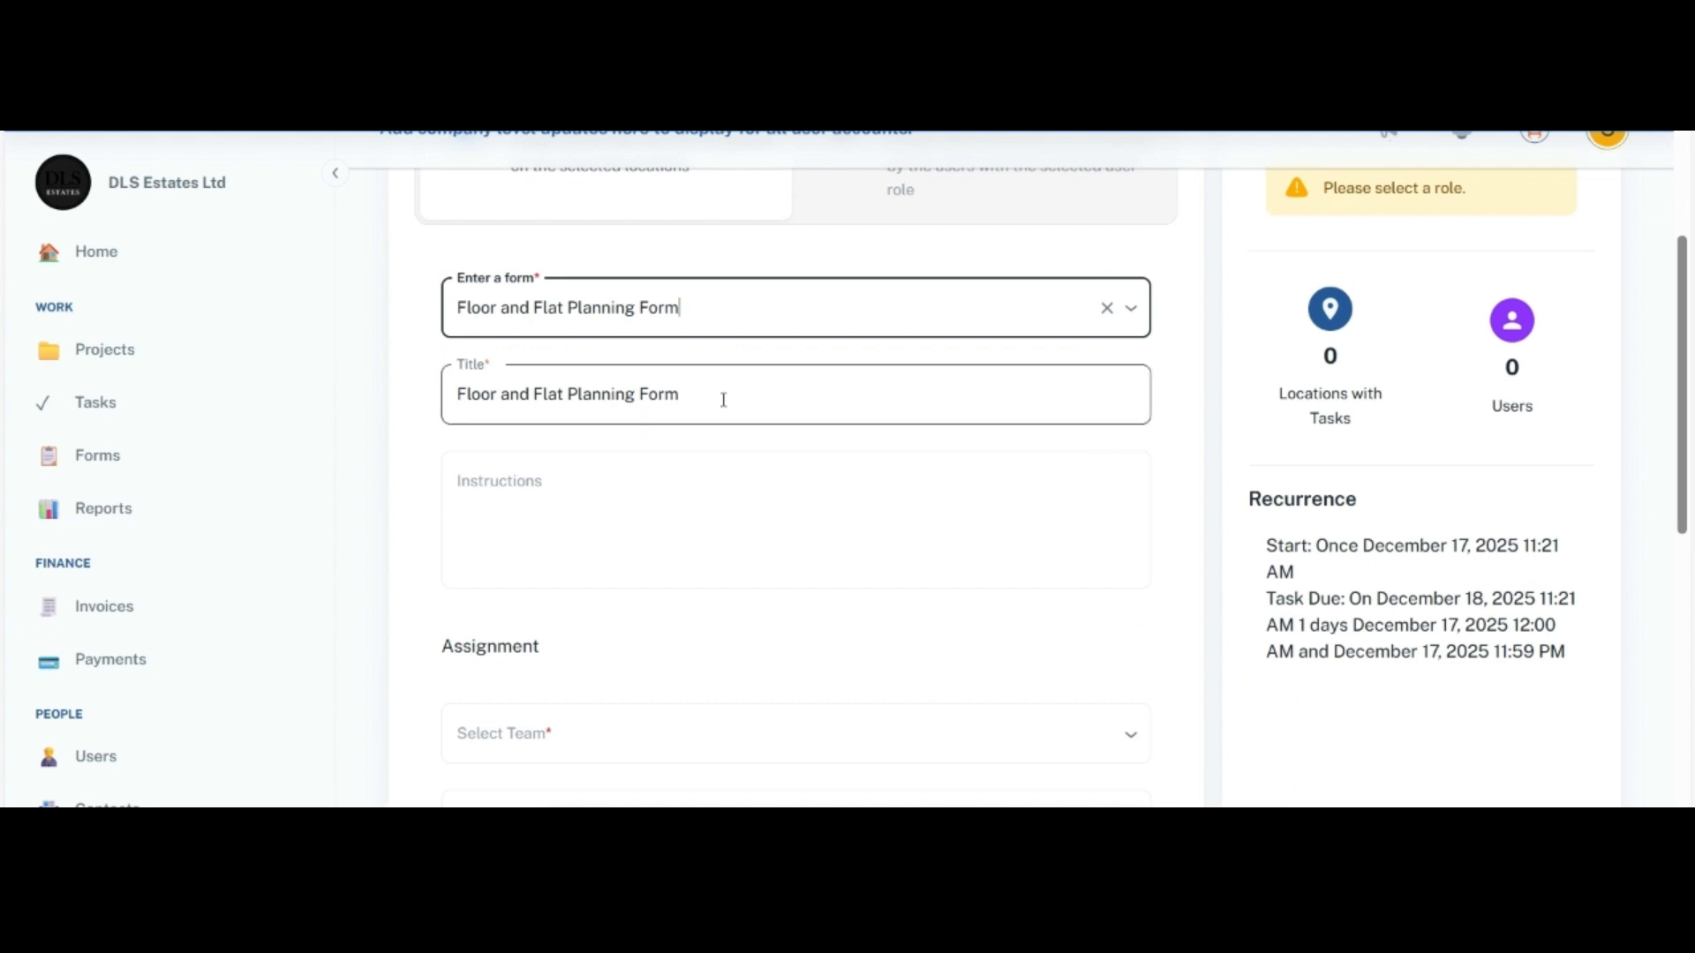
left_click(702, 513)
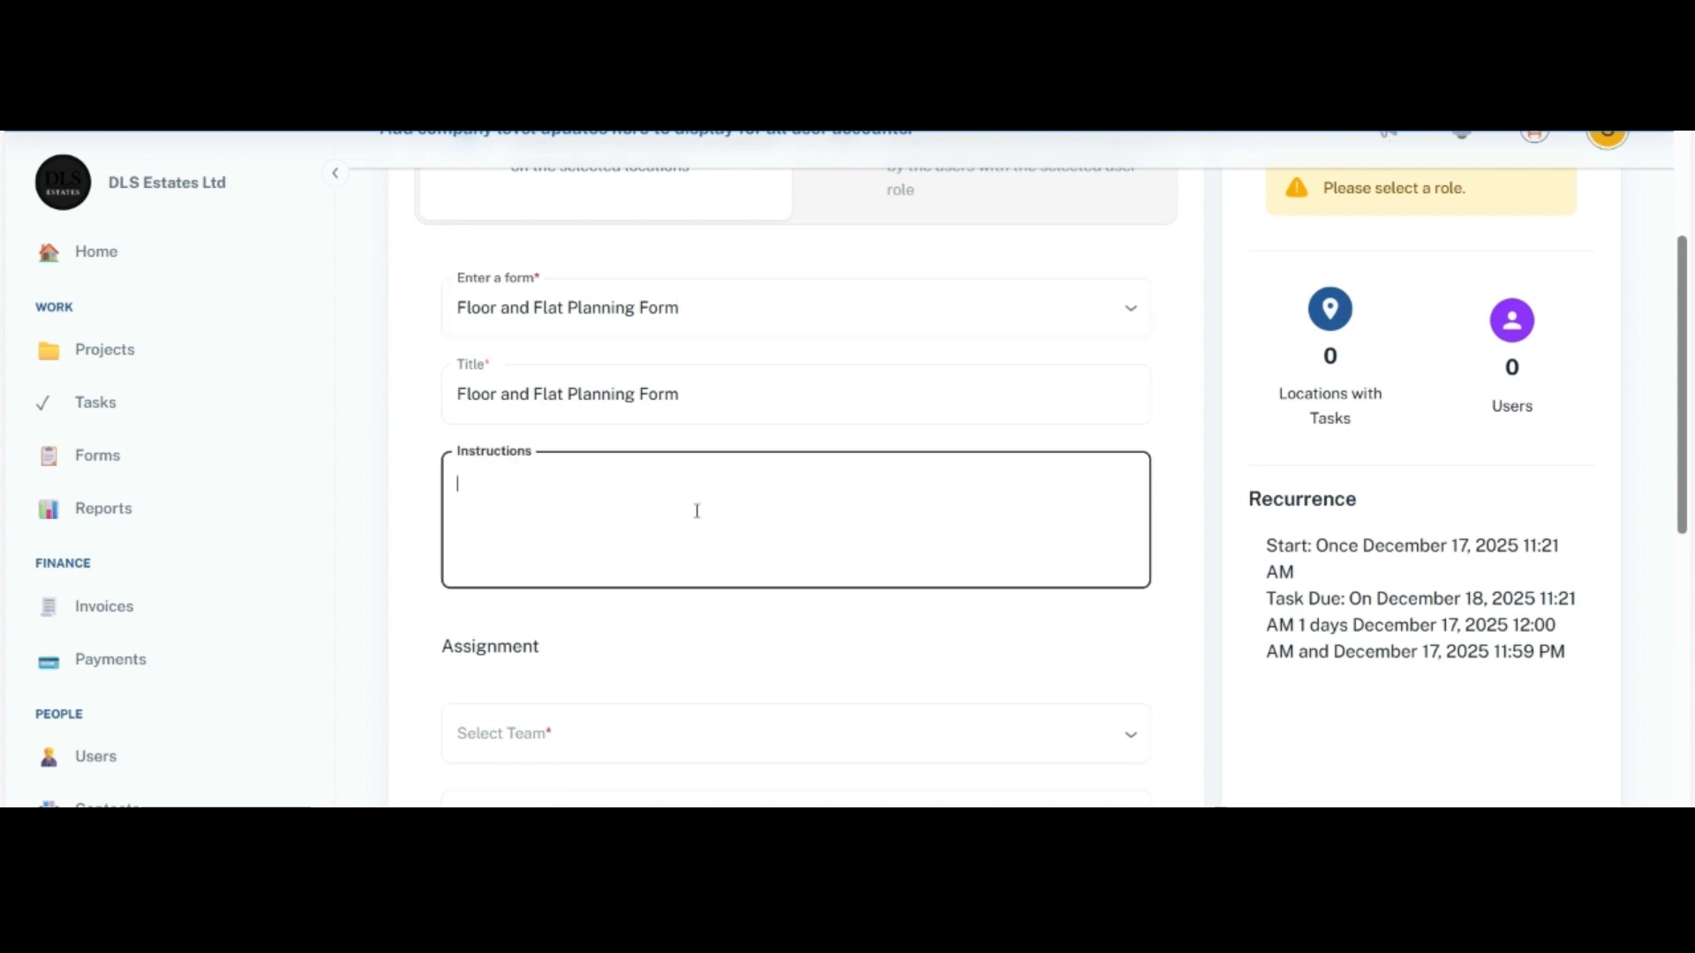
type("This form is used to review the floor layout and ensure all planning details are updated.")
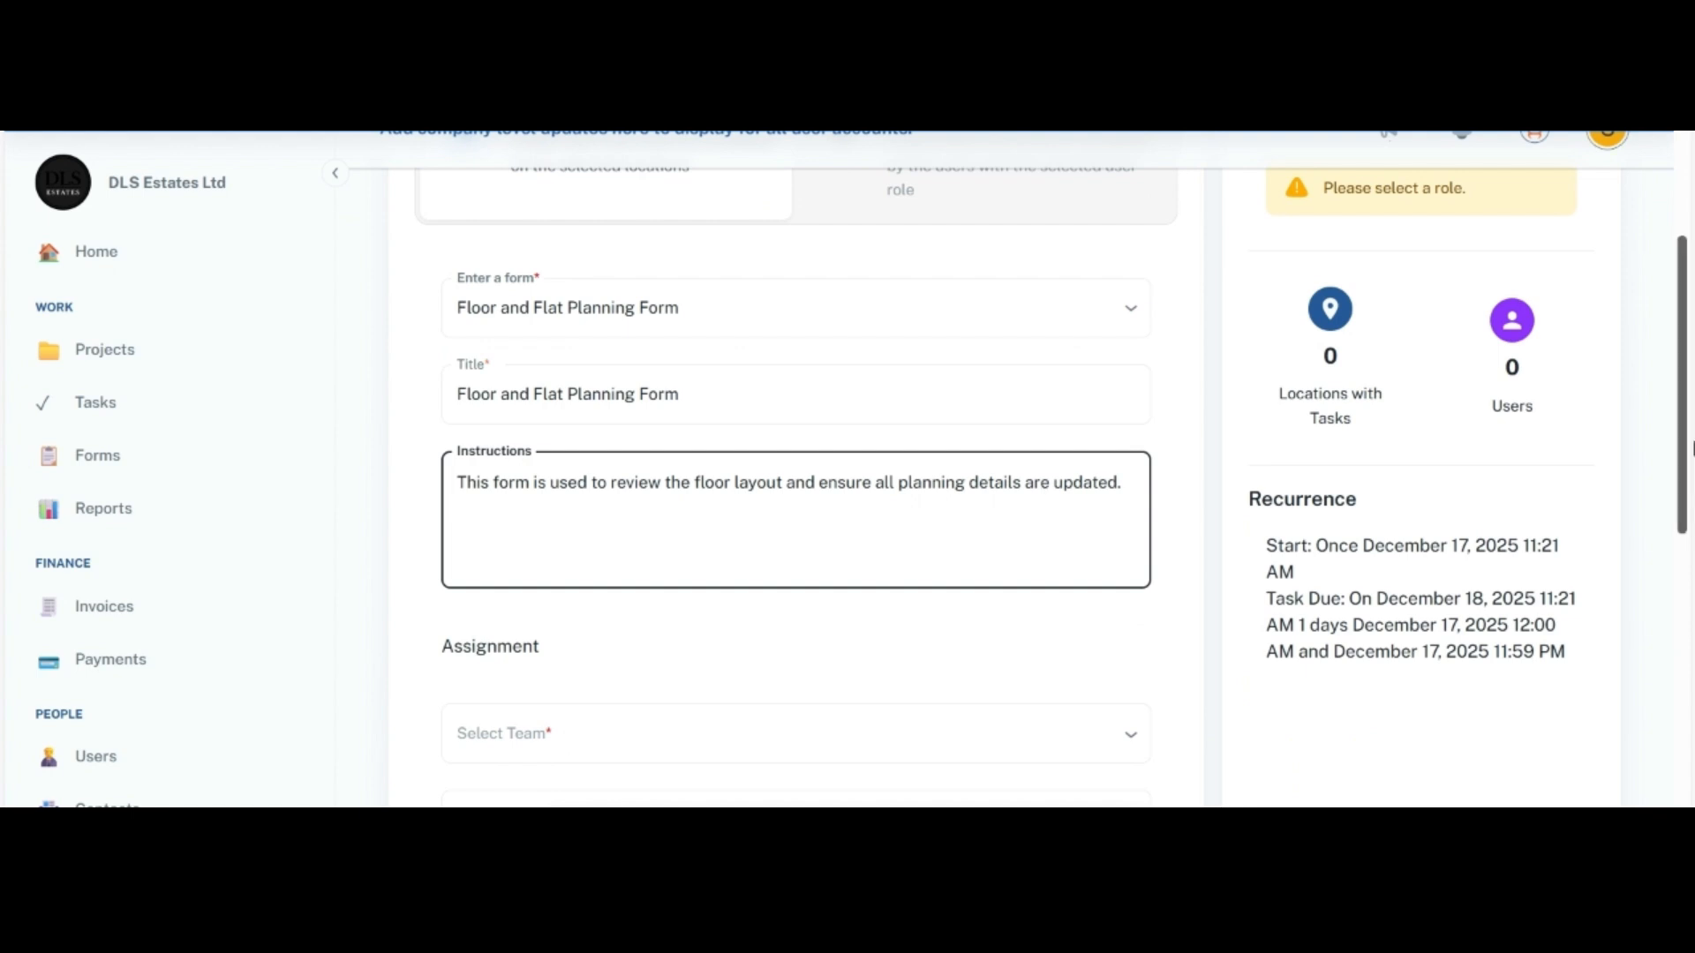
Step: Assign the project to the All employees team with the Project Manager role
left_click_drag(1683, 464, 1593, 541)
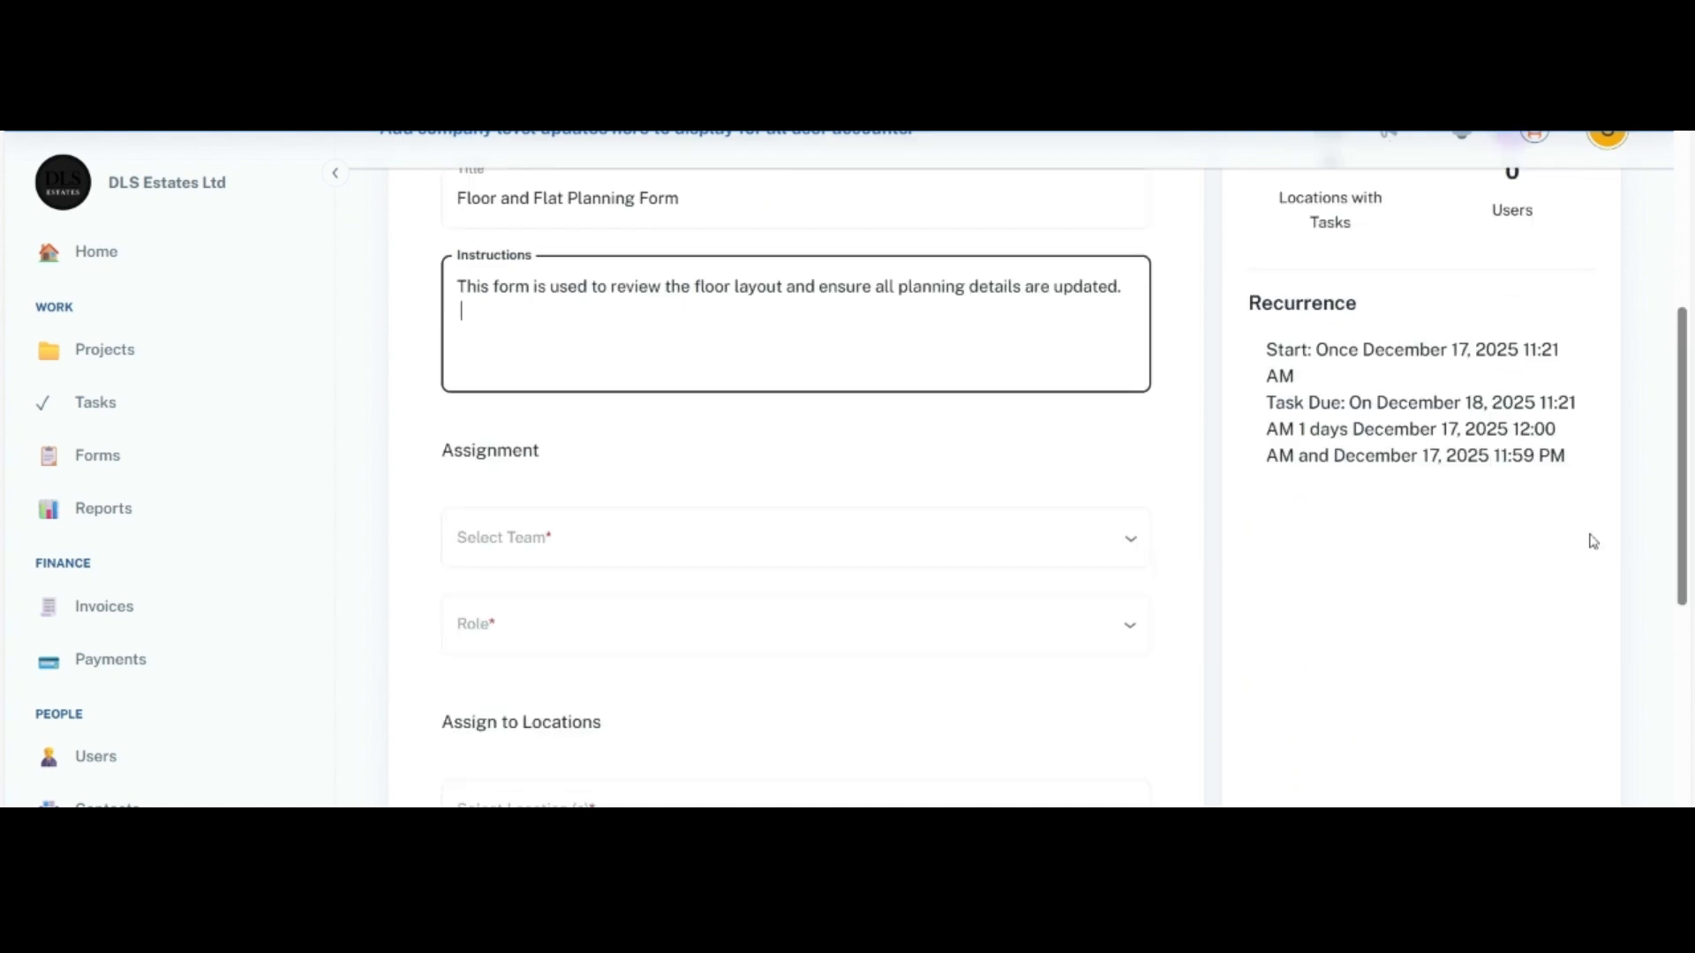
left_click(1131, 539)
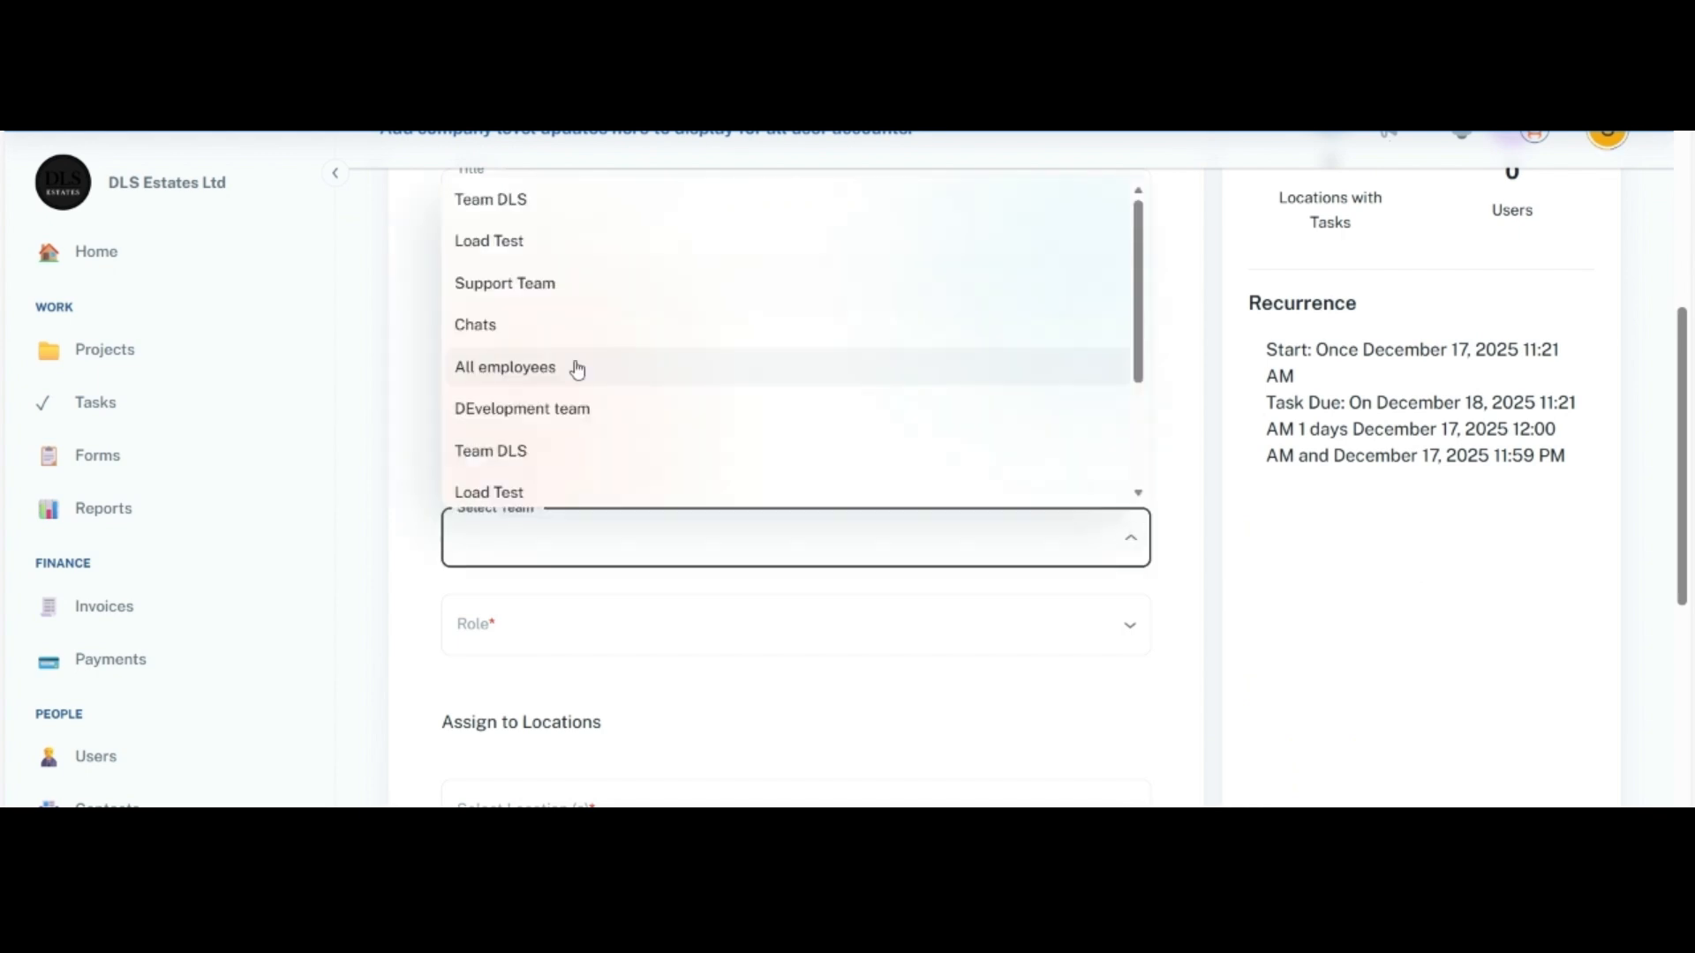
left_click(648, 371)
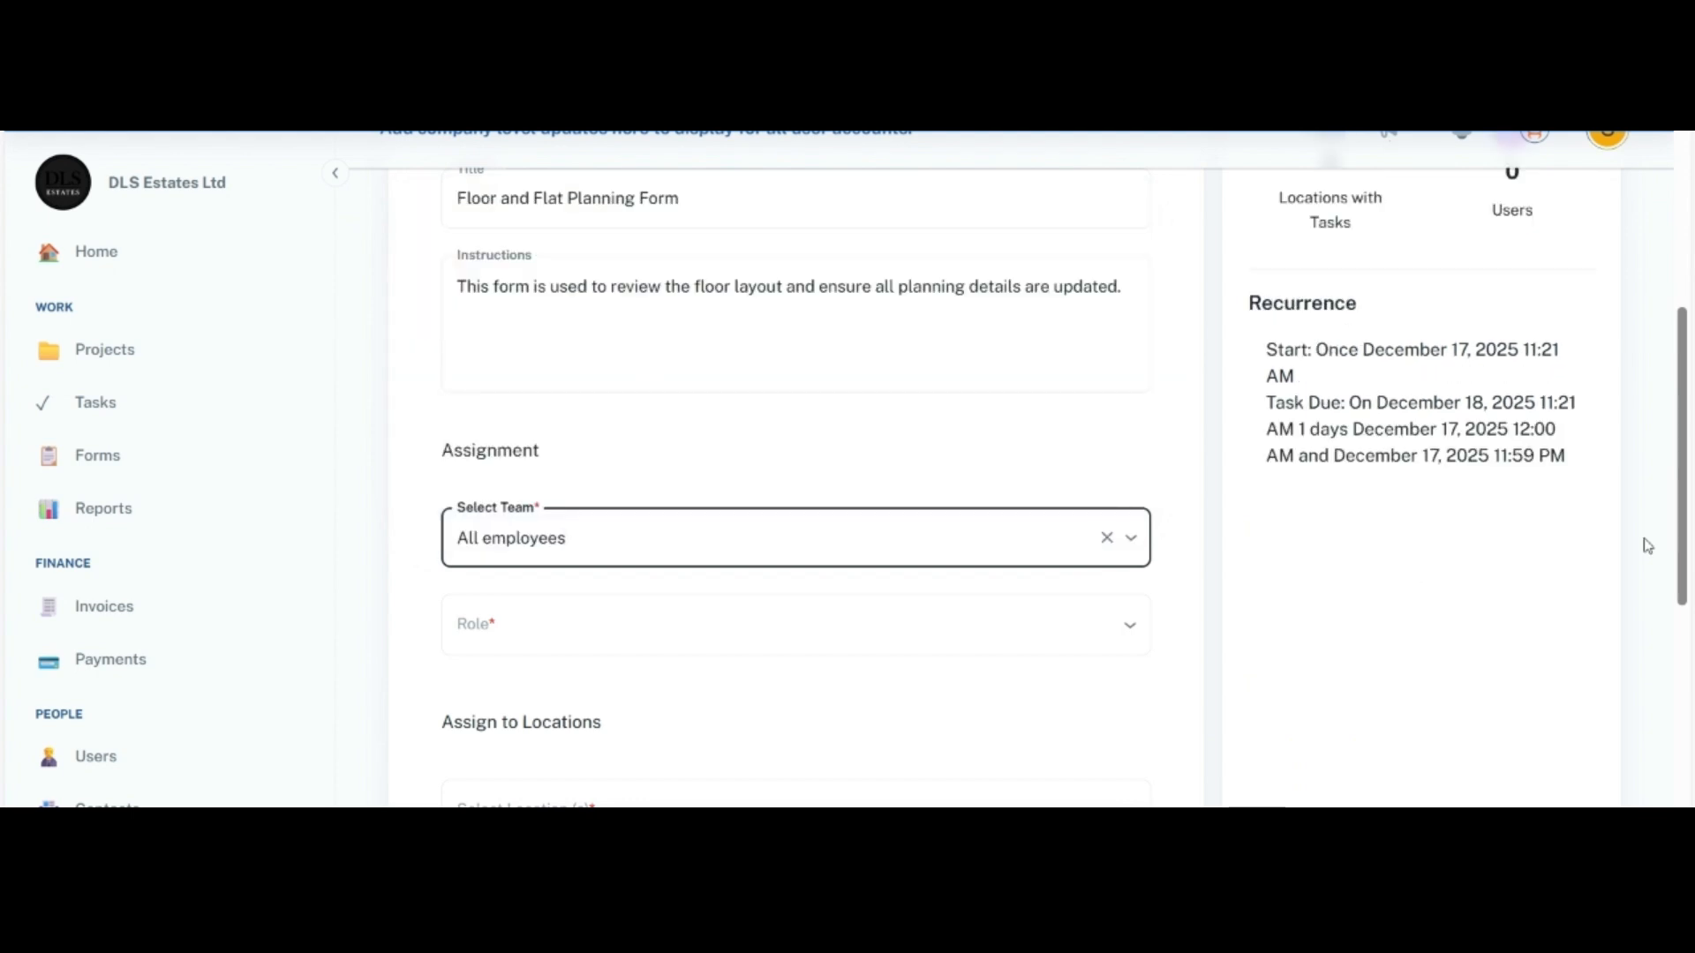
left_click_drag(1684, 545, 1693, 729)
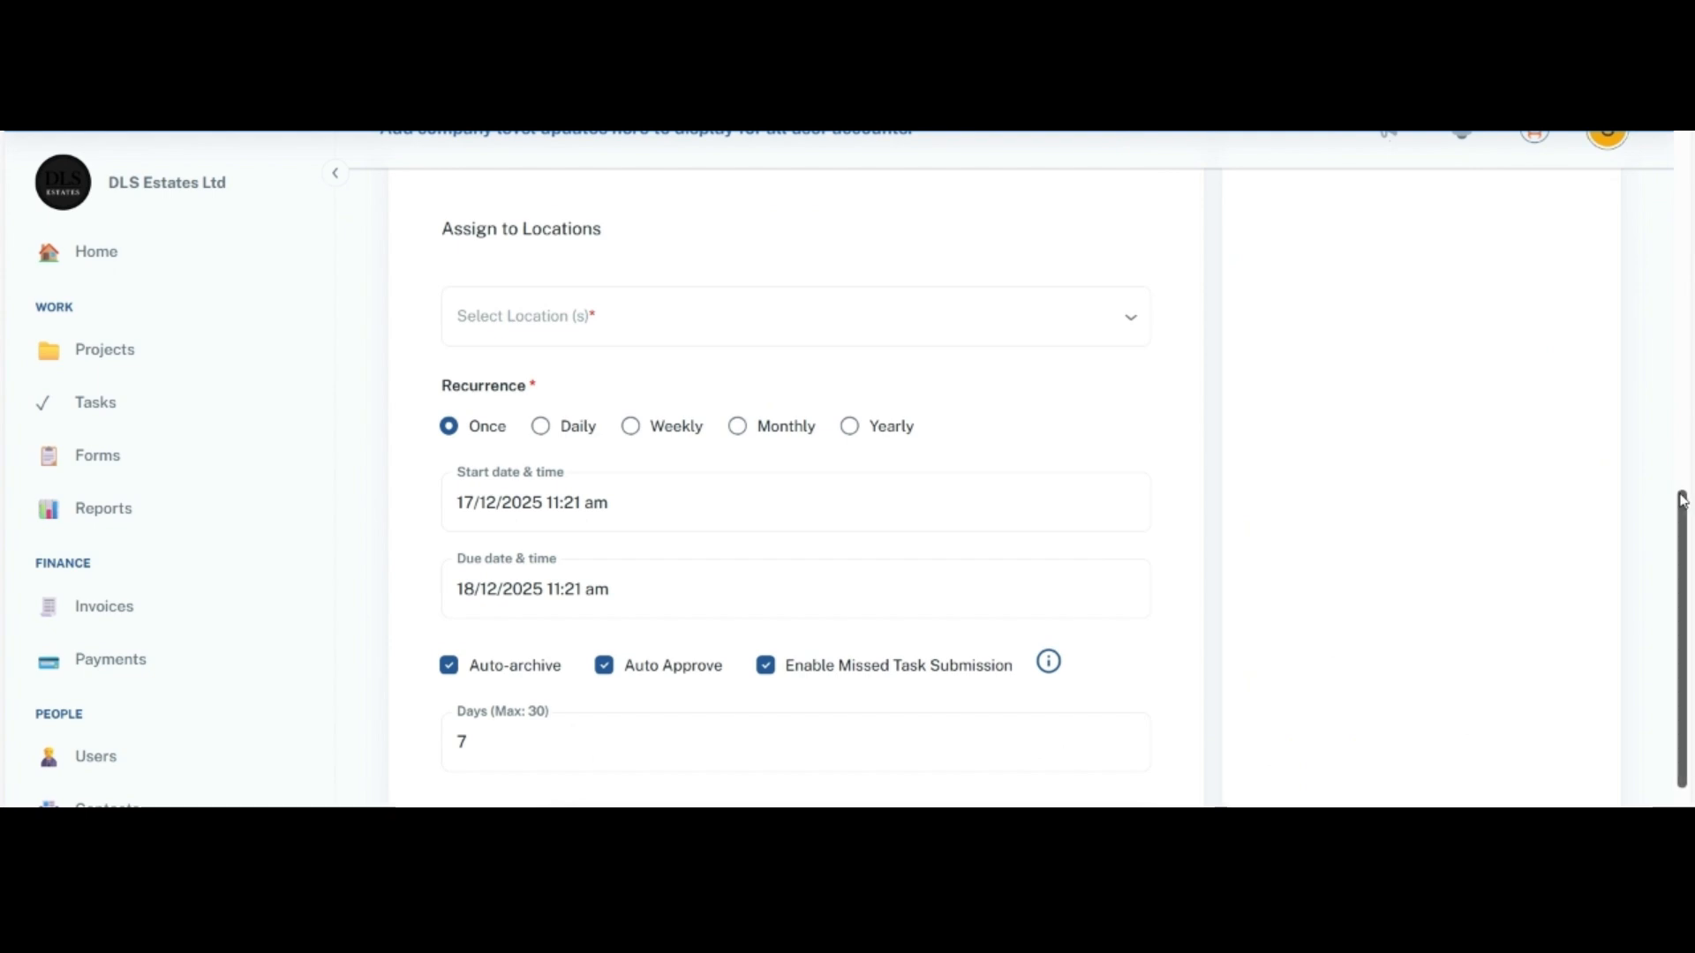
left_click_drag(1681, 501, 1682, 439)
scroll(1438, 439, "up", 1)
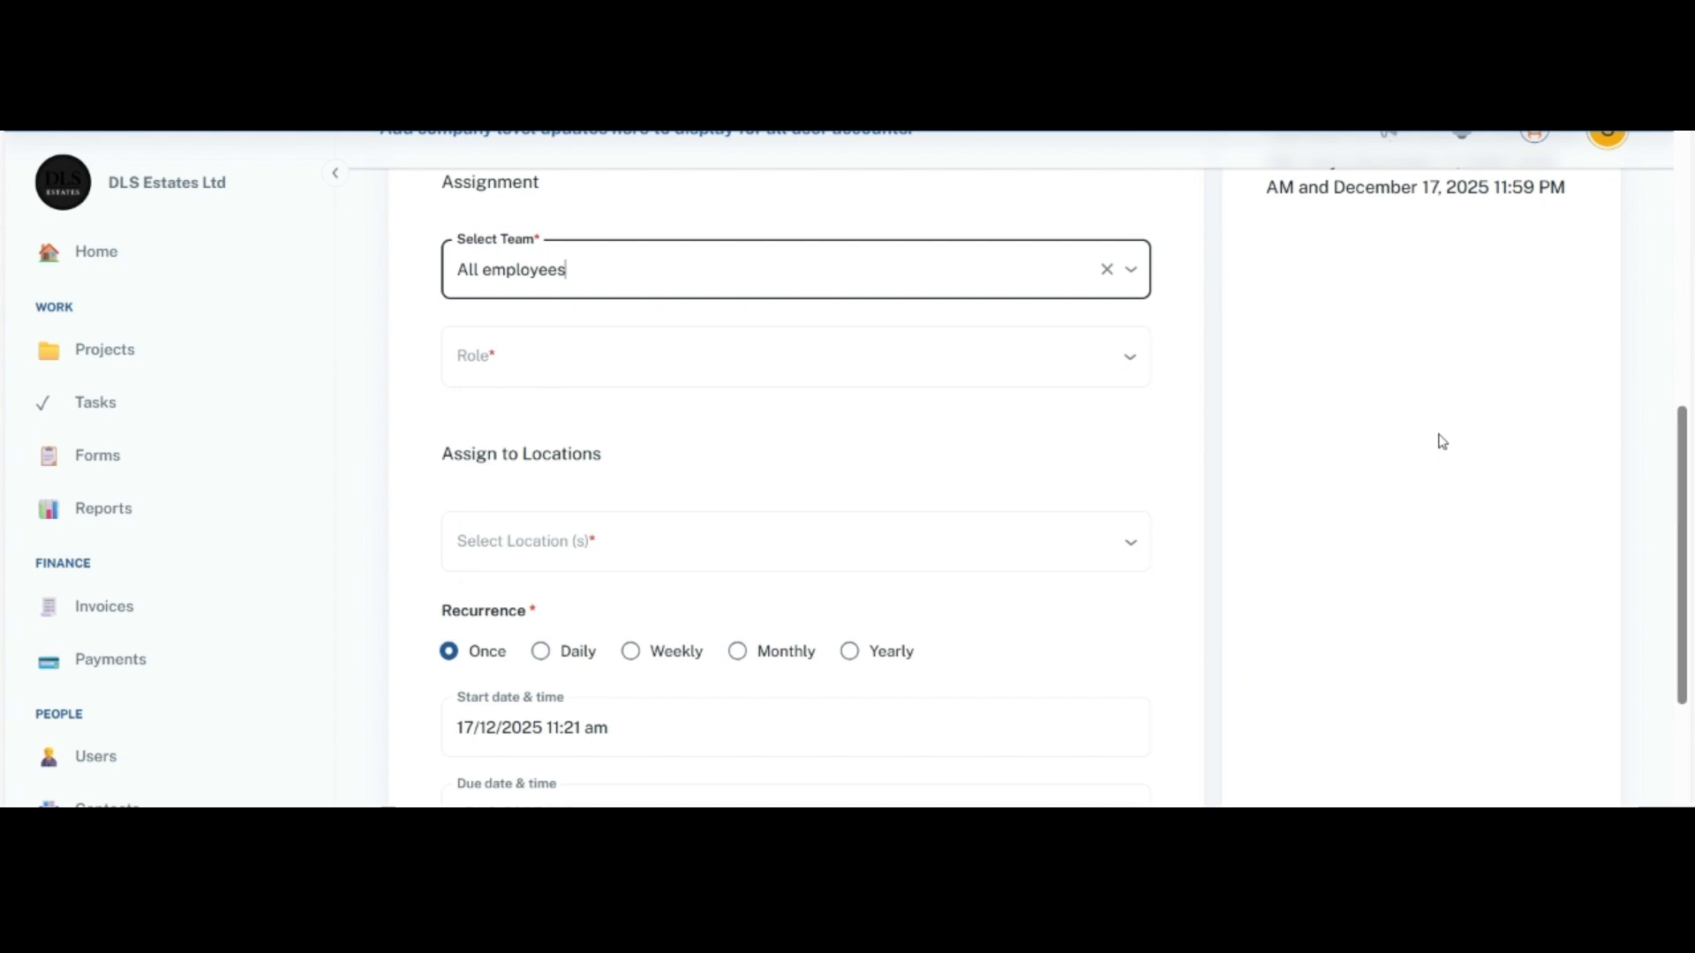
left_click(1129, 361)
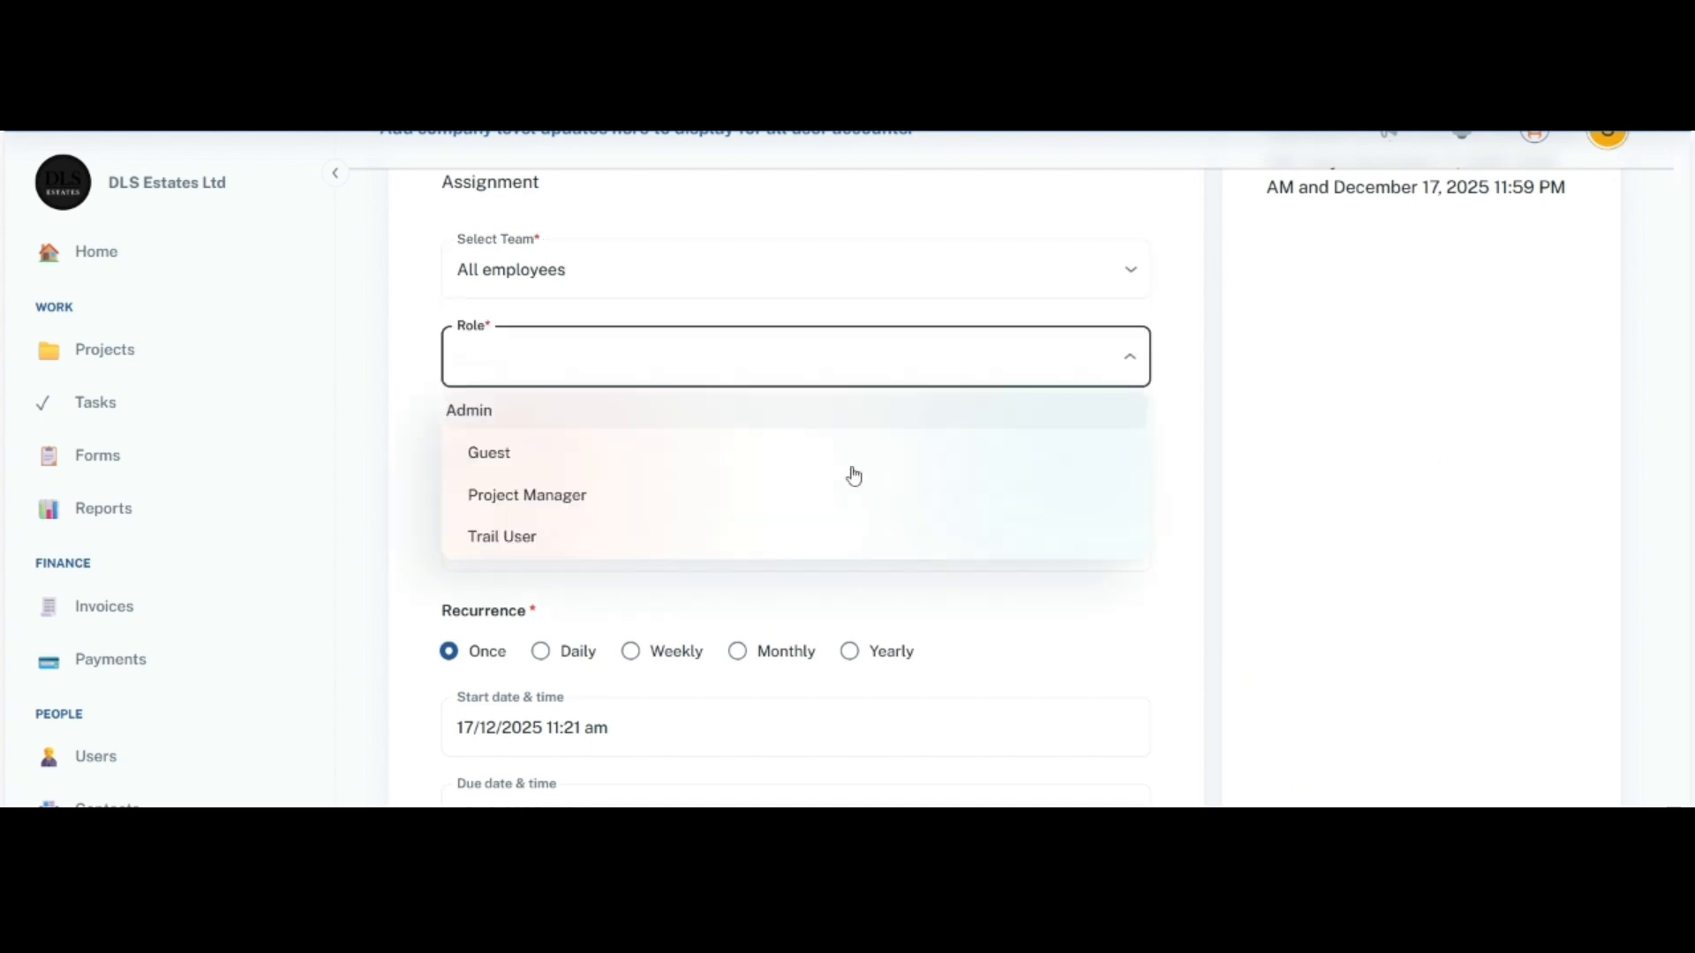
left_click(602, 496)
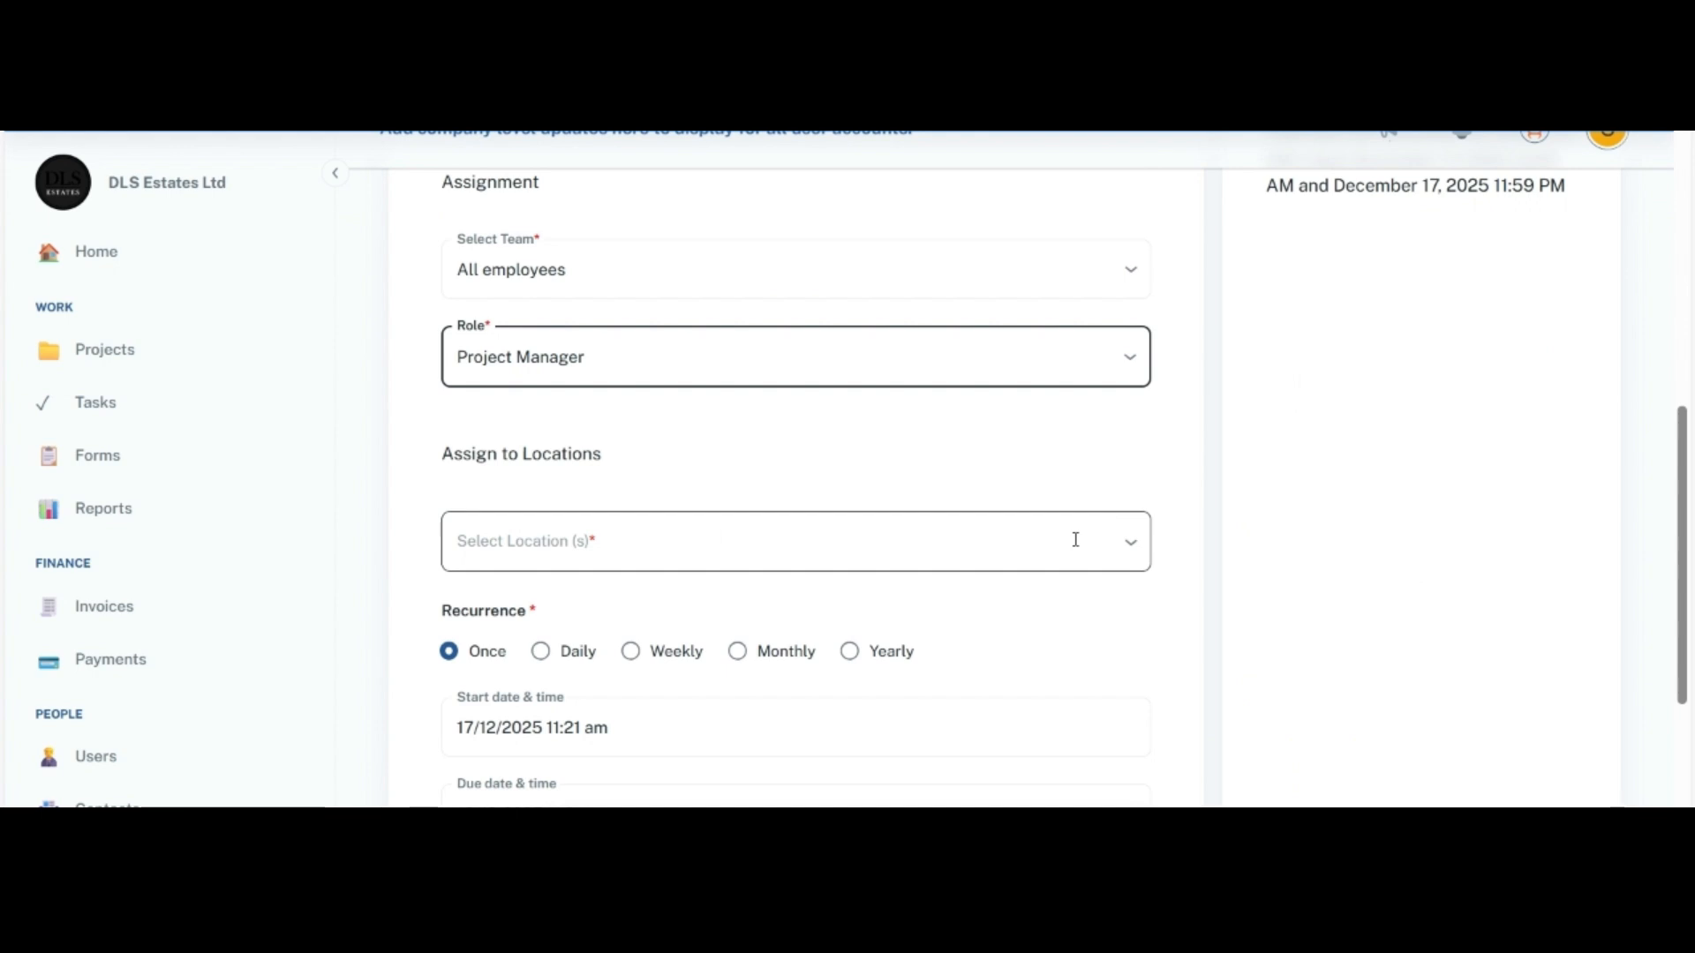
Step: Assign the project to All Locations and close the location selection
left_click(1132, 546)
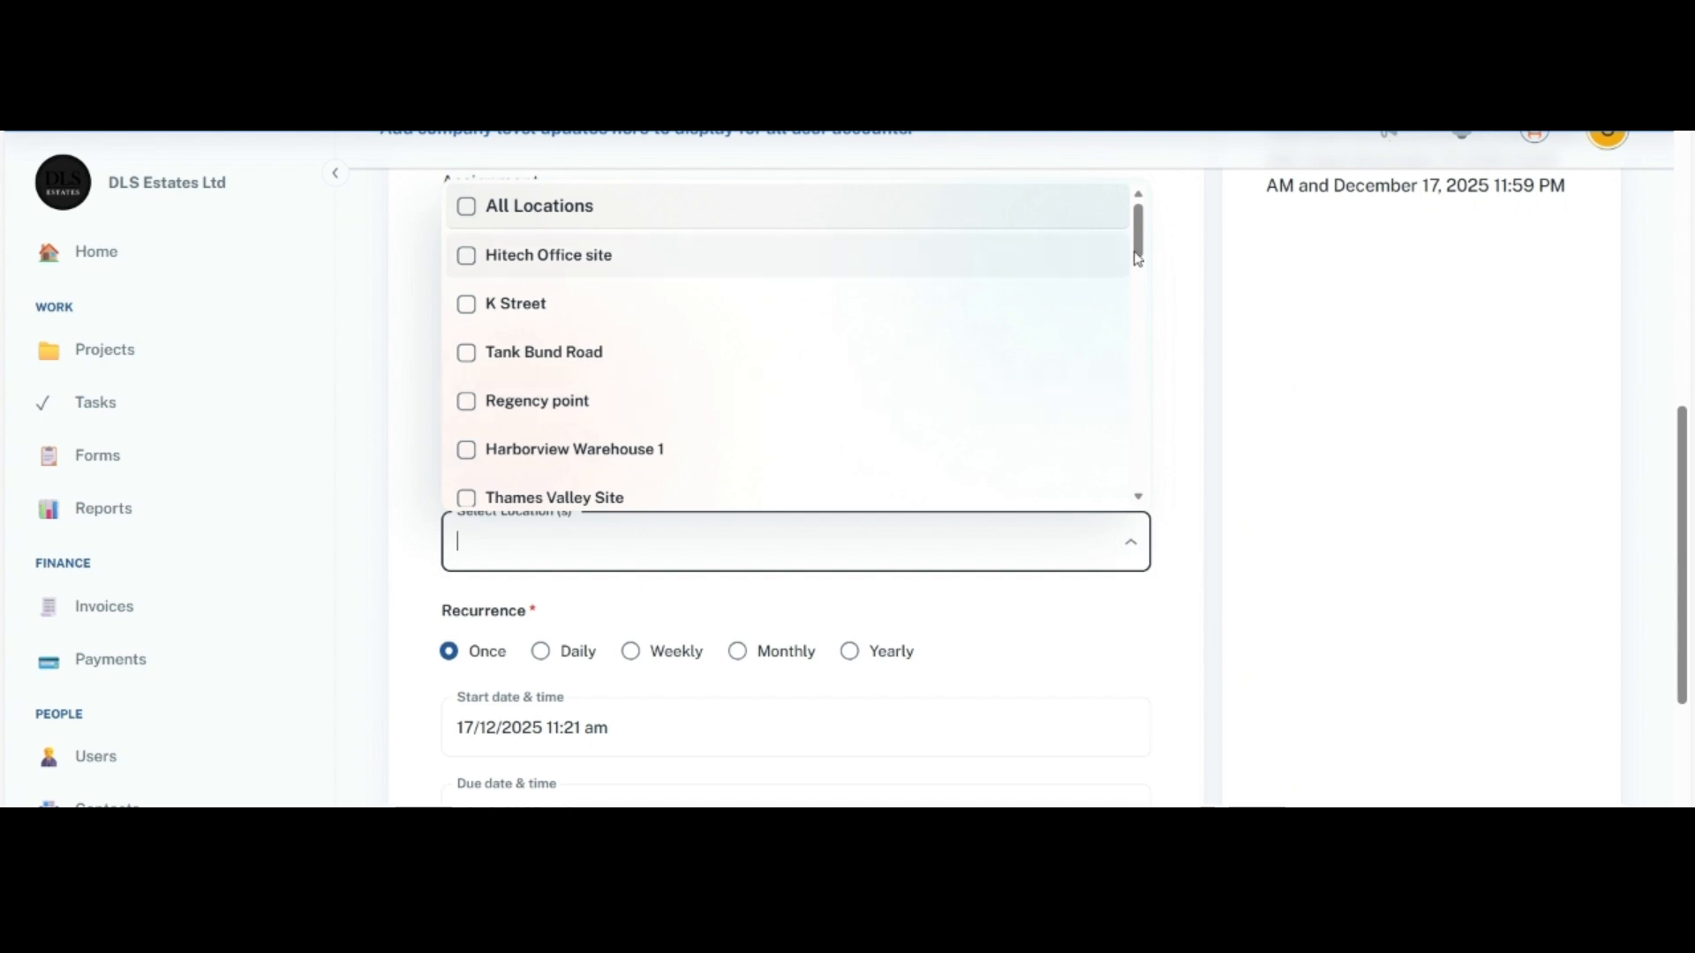
left_click_drag(1137, 258, 1171, 232)
left_click(466, 208)
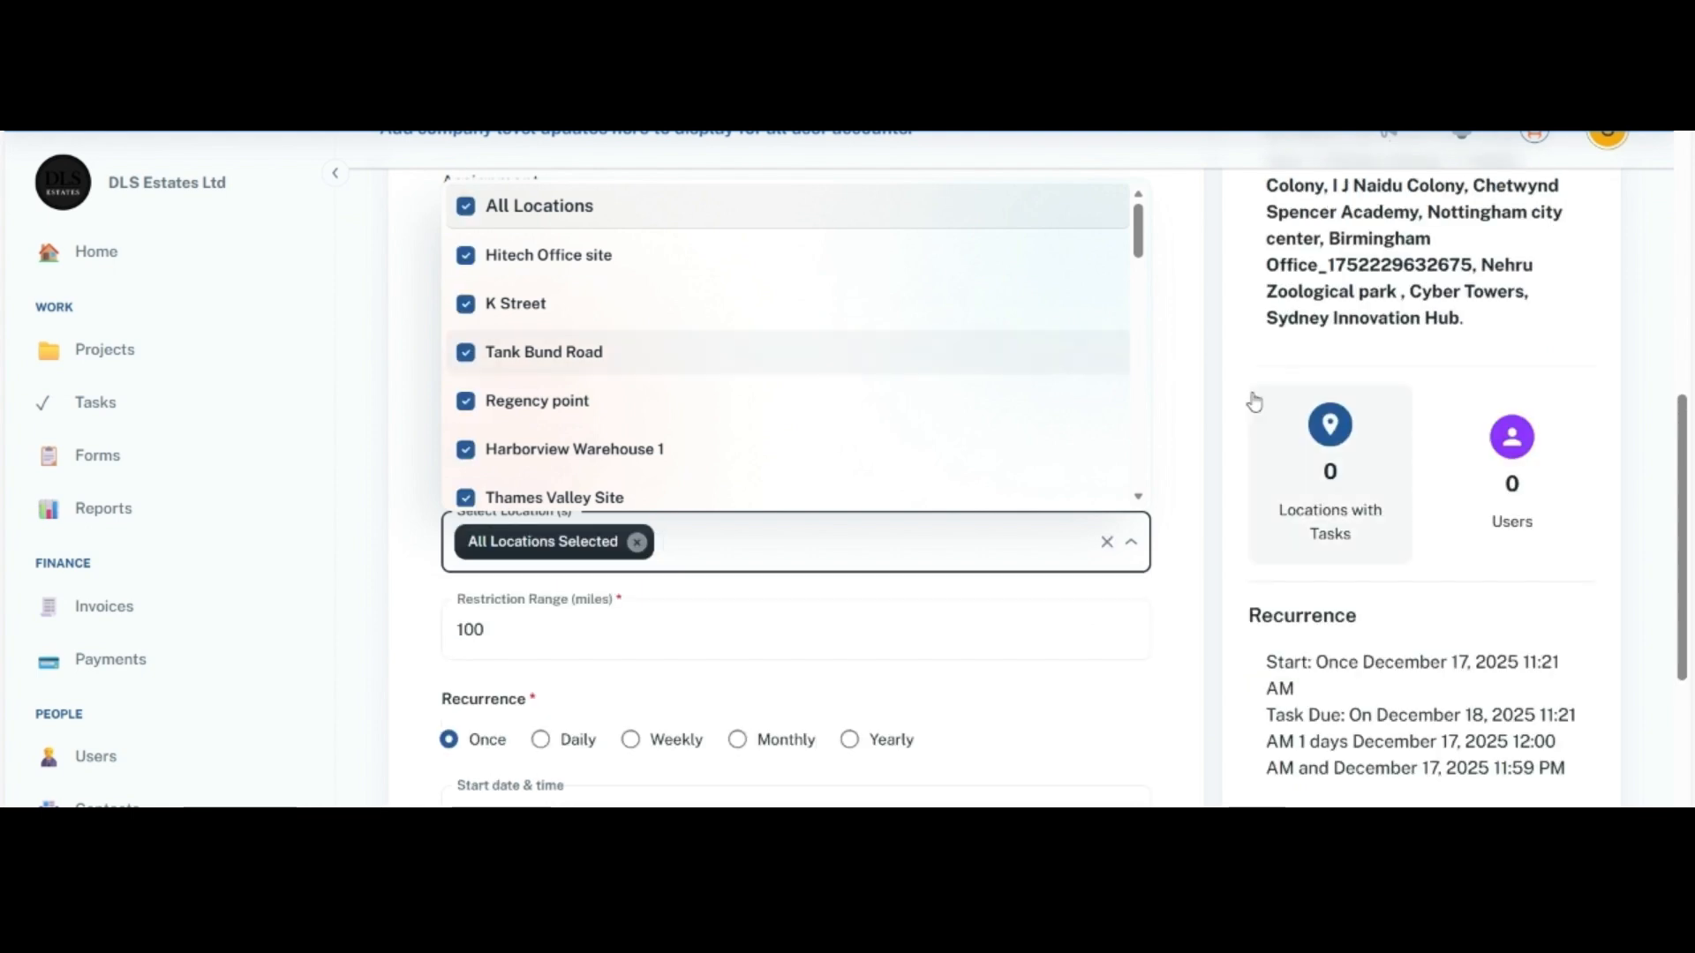
left_click(1254, 402)
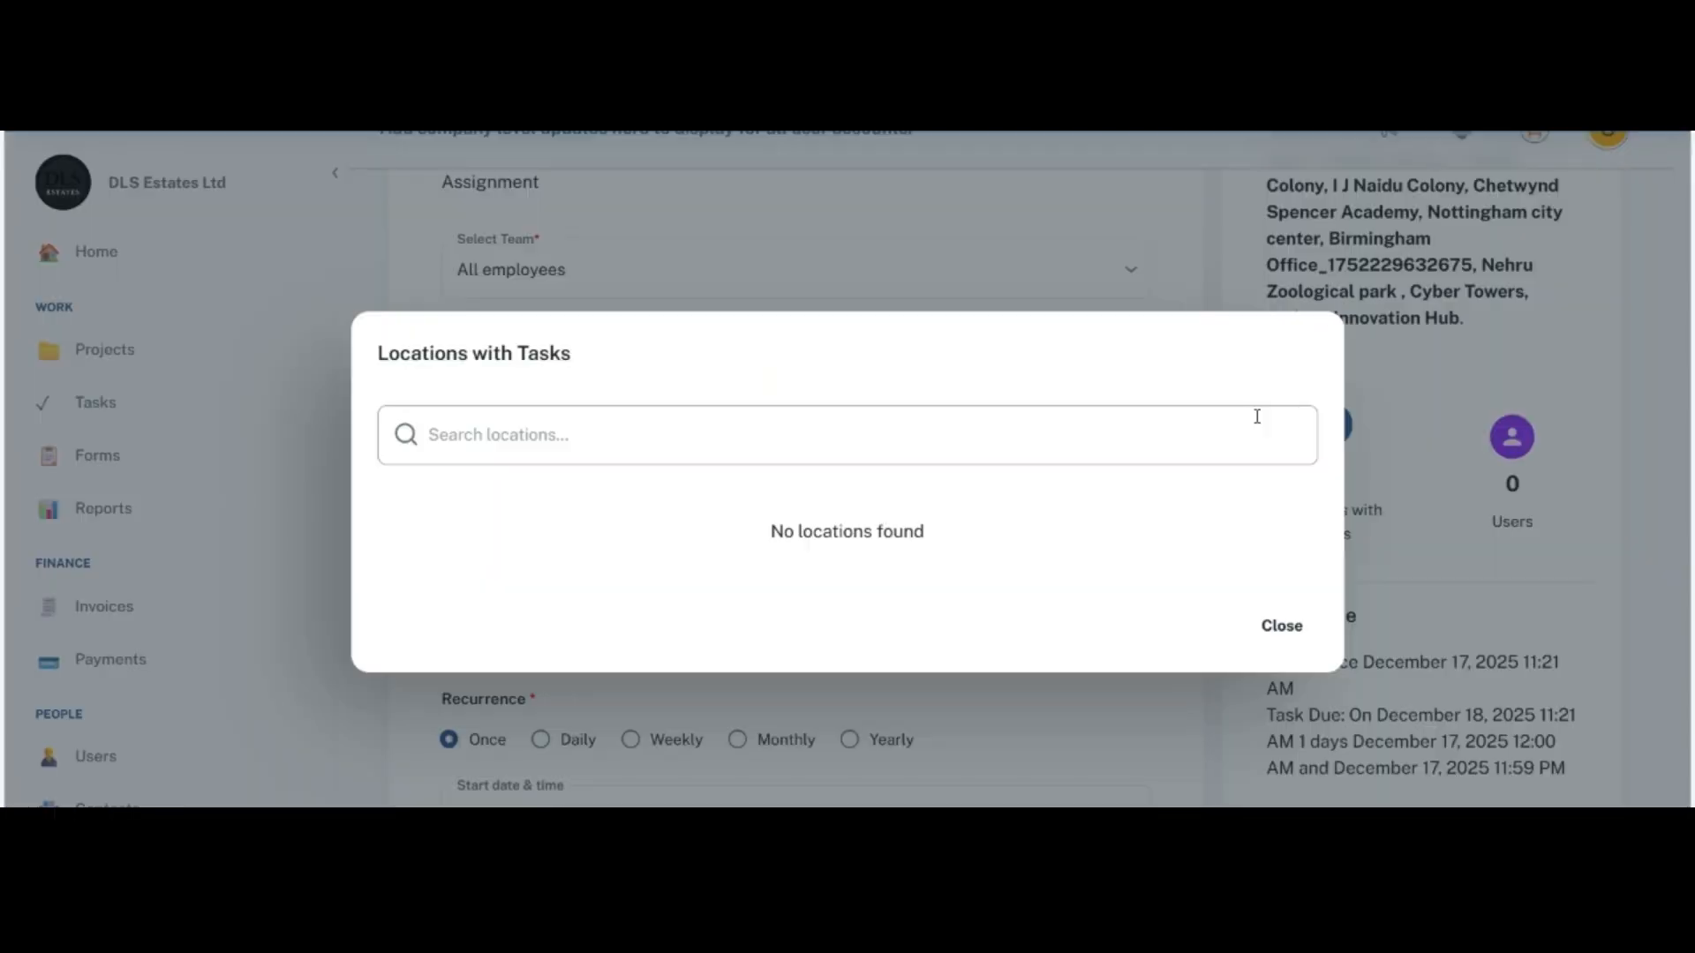
left_click(1373, 361)
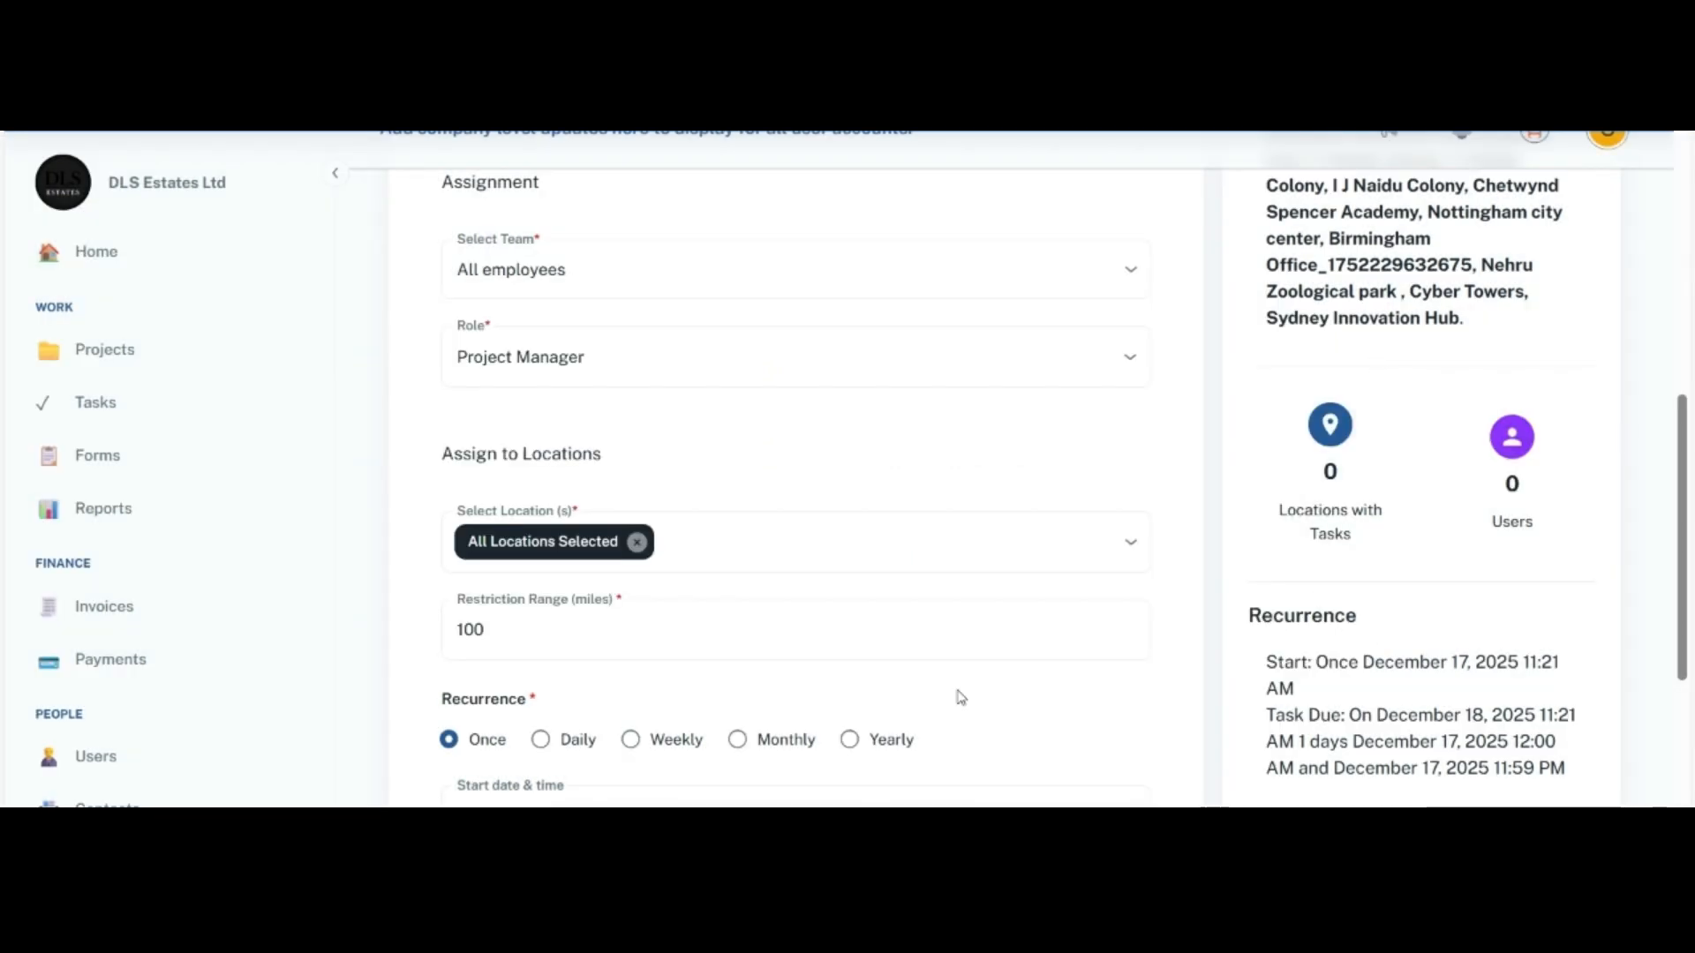
Step: Set the restriction range for the assigned locations to 150 miles
left_click(547, 632)
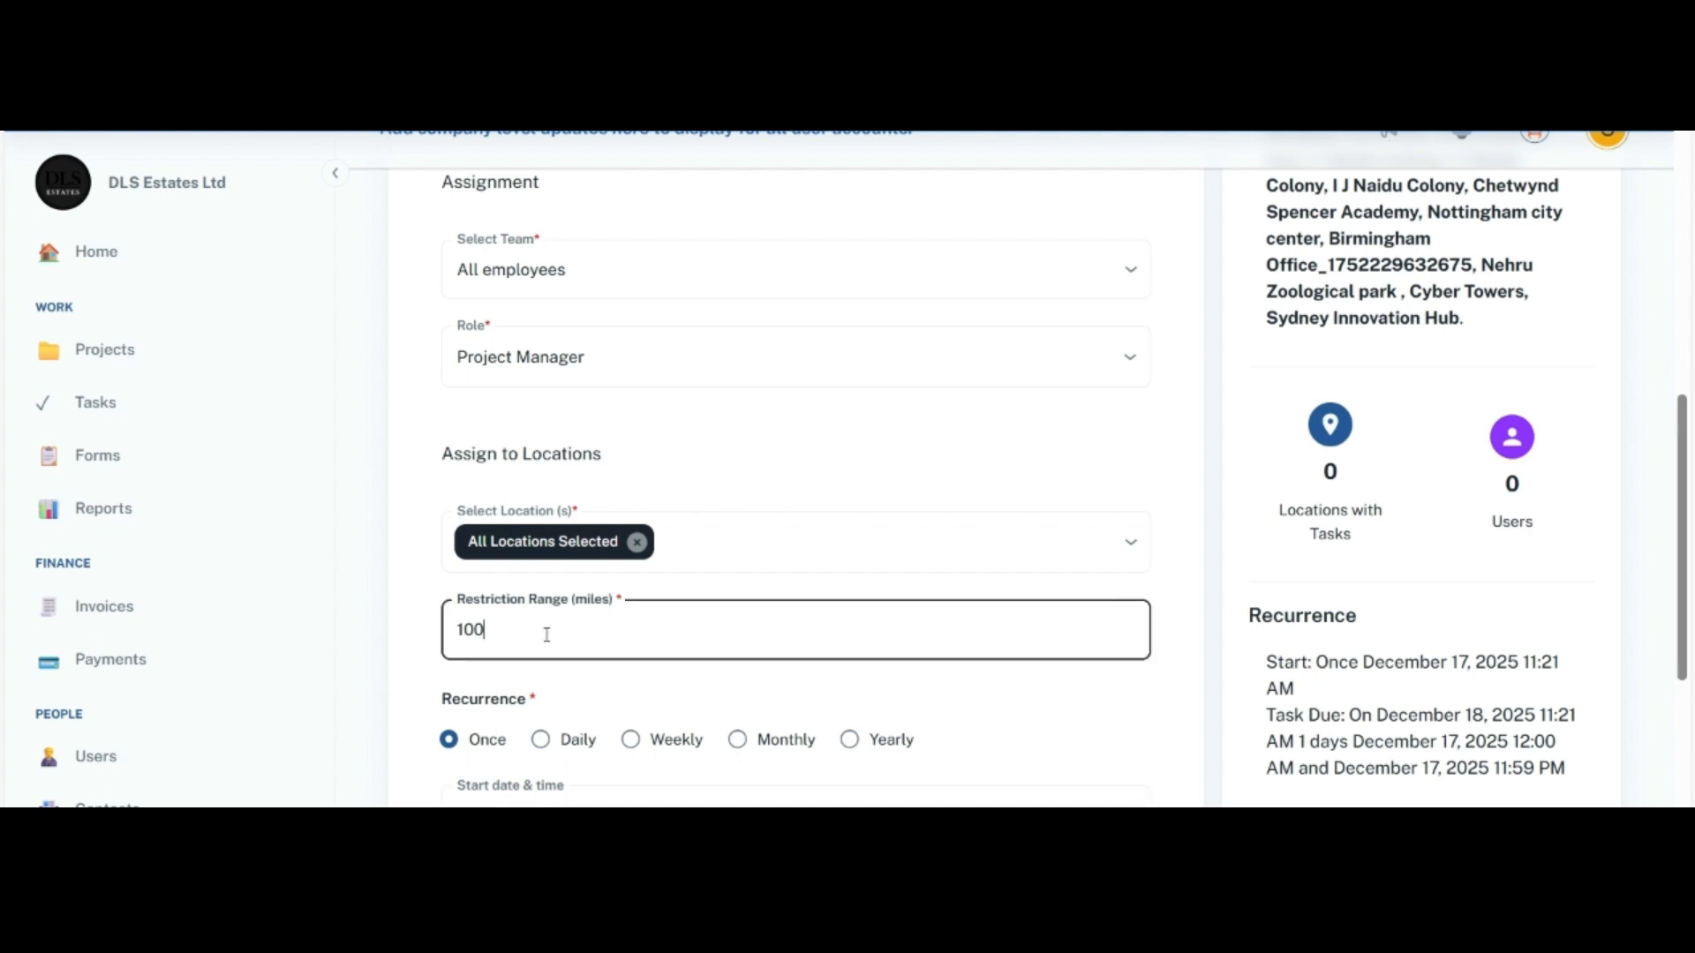
key("BackSpace")
key("BackSpace")
type("50")
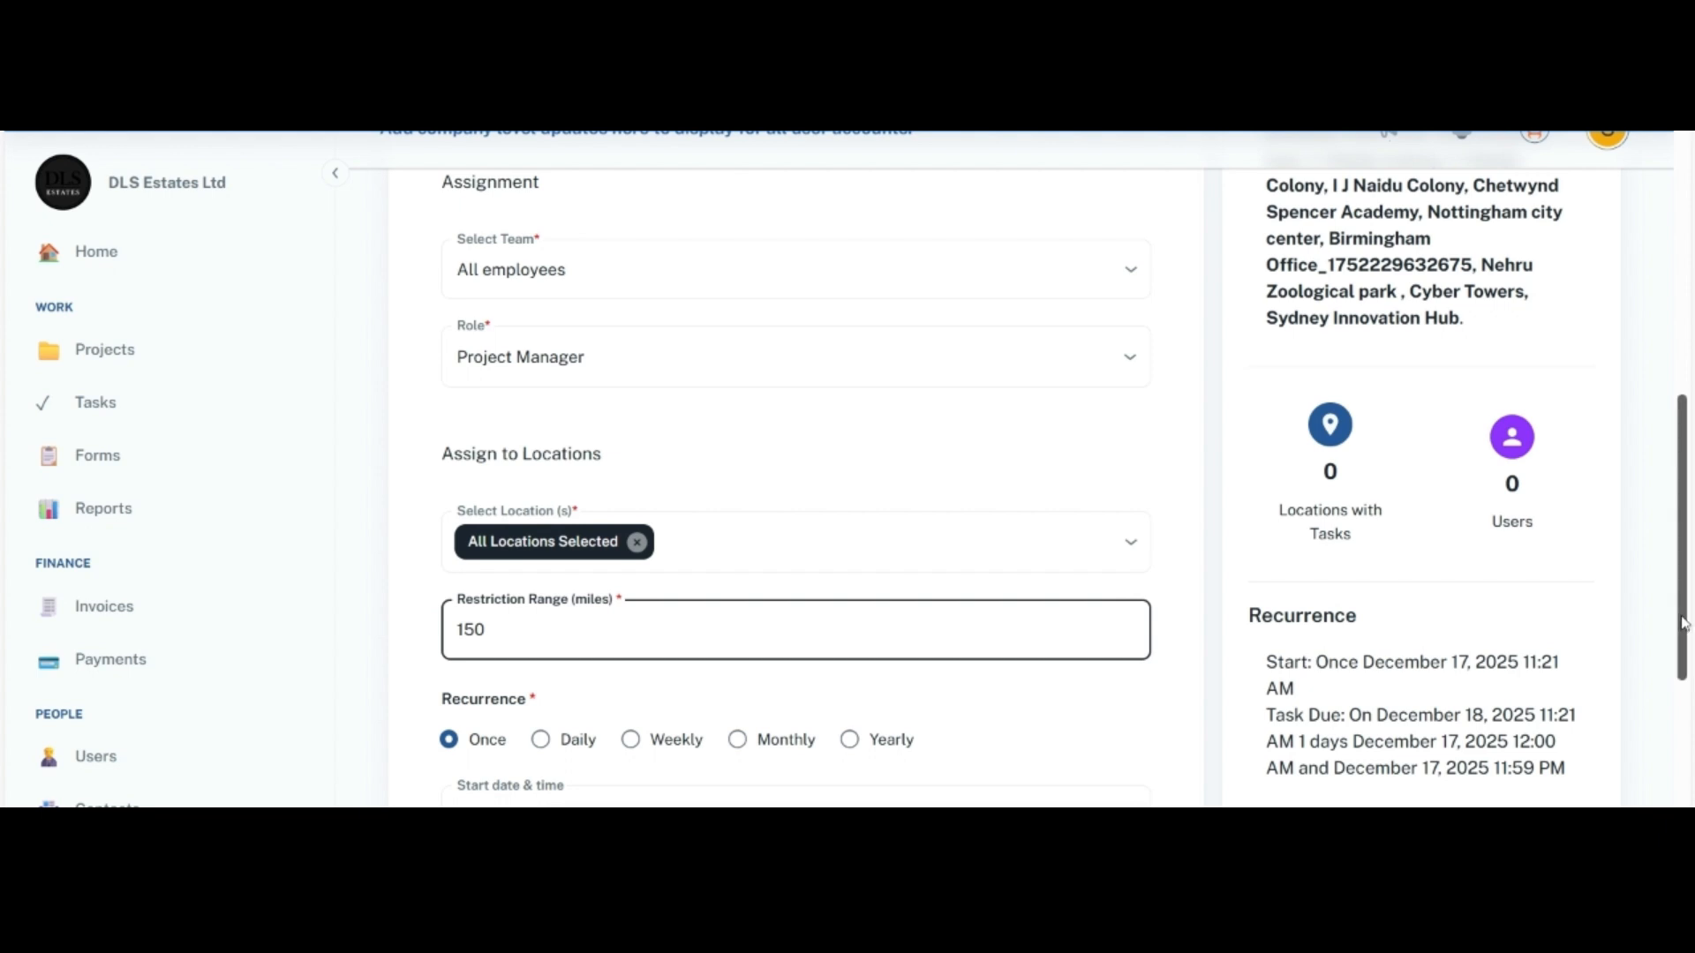
Step: Set the project's recurrence to Weekly with a start date of 19/12/2025
left_click_drag(1683, 623, 1685, 693)
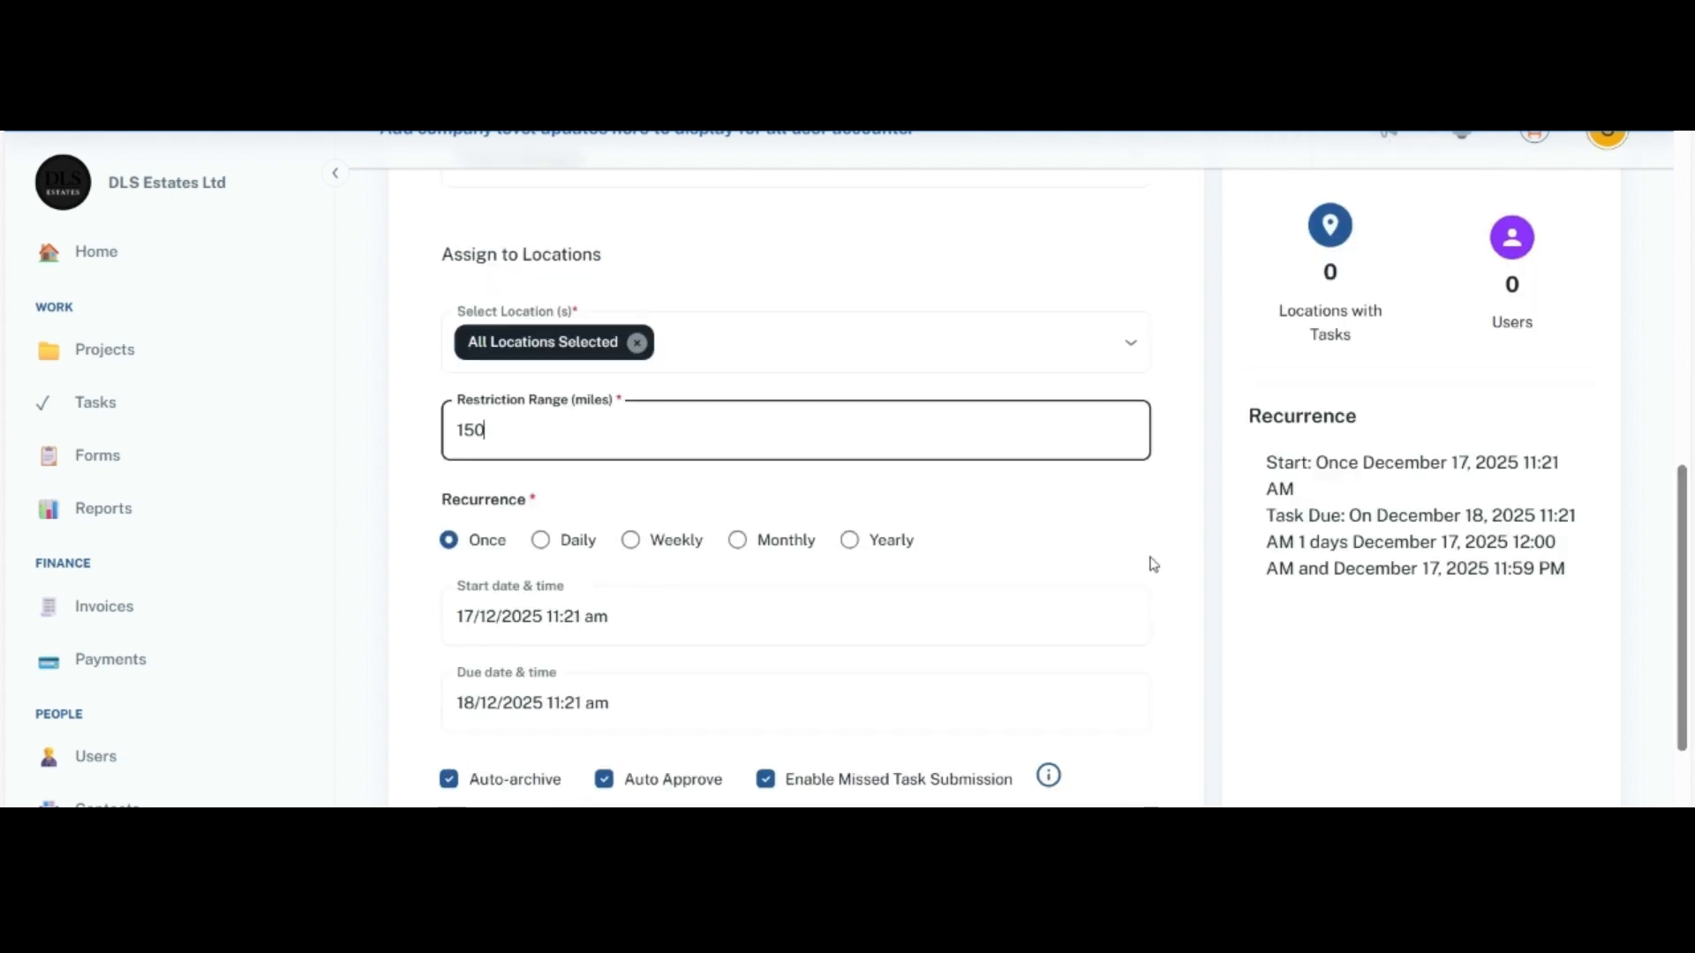
left_click(630, 544)
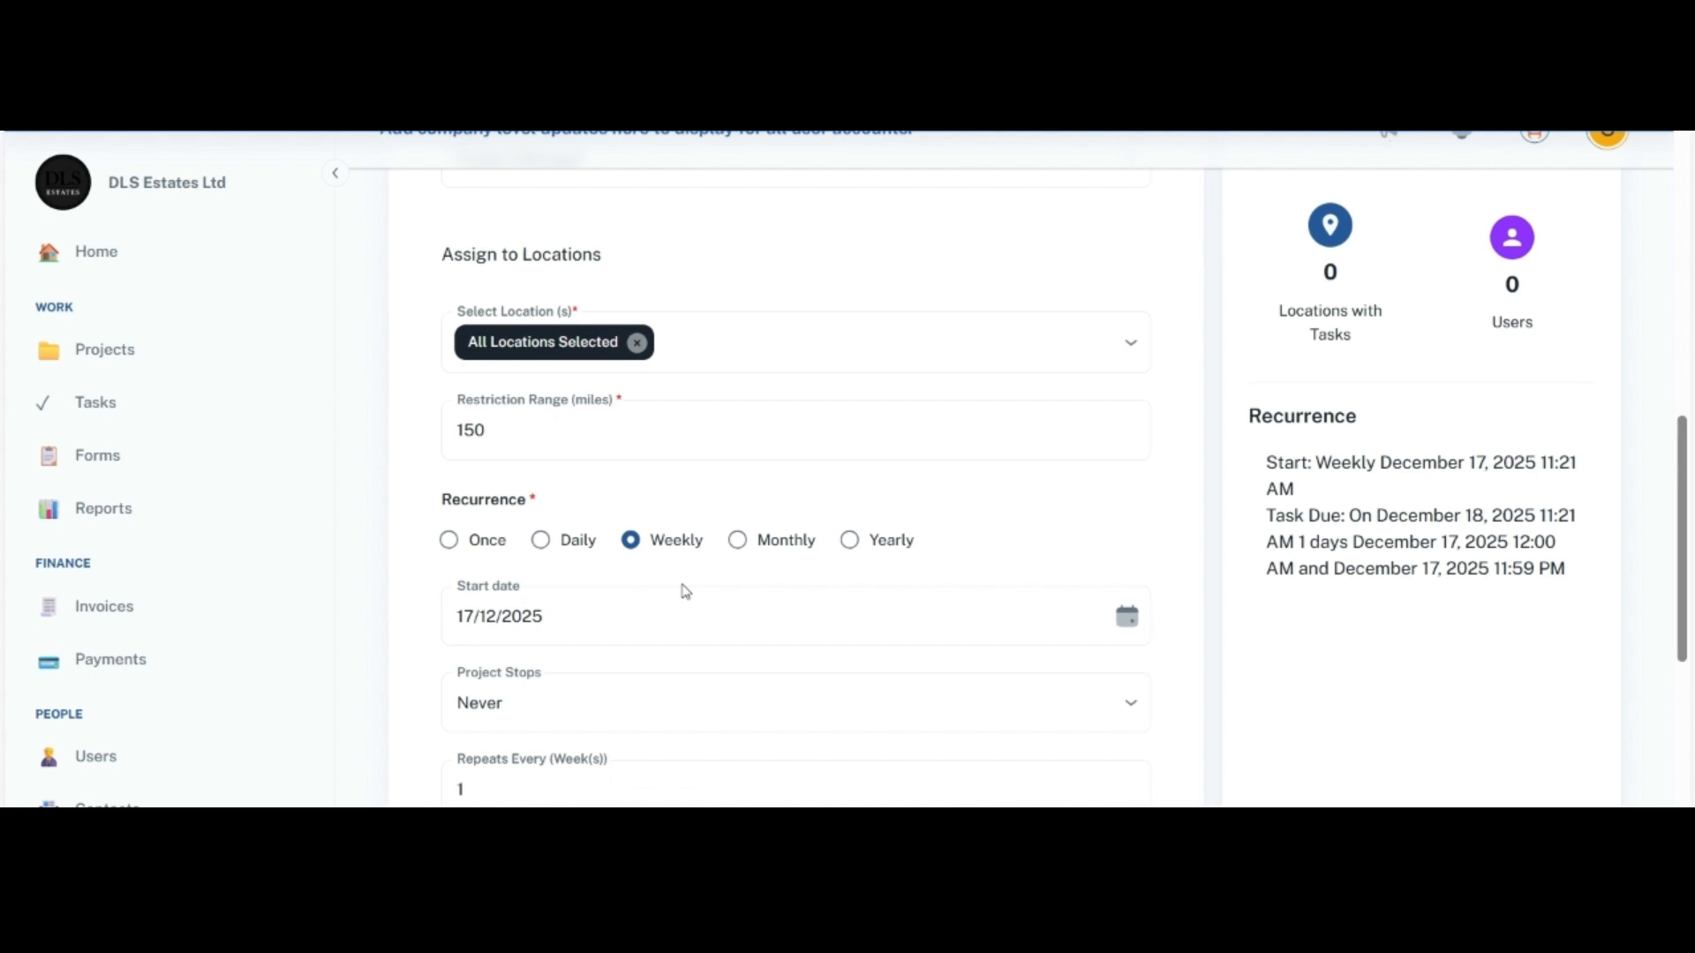
left_click(1127, 618)
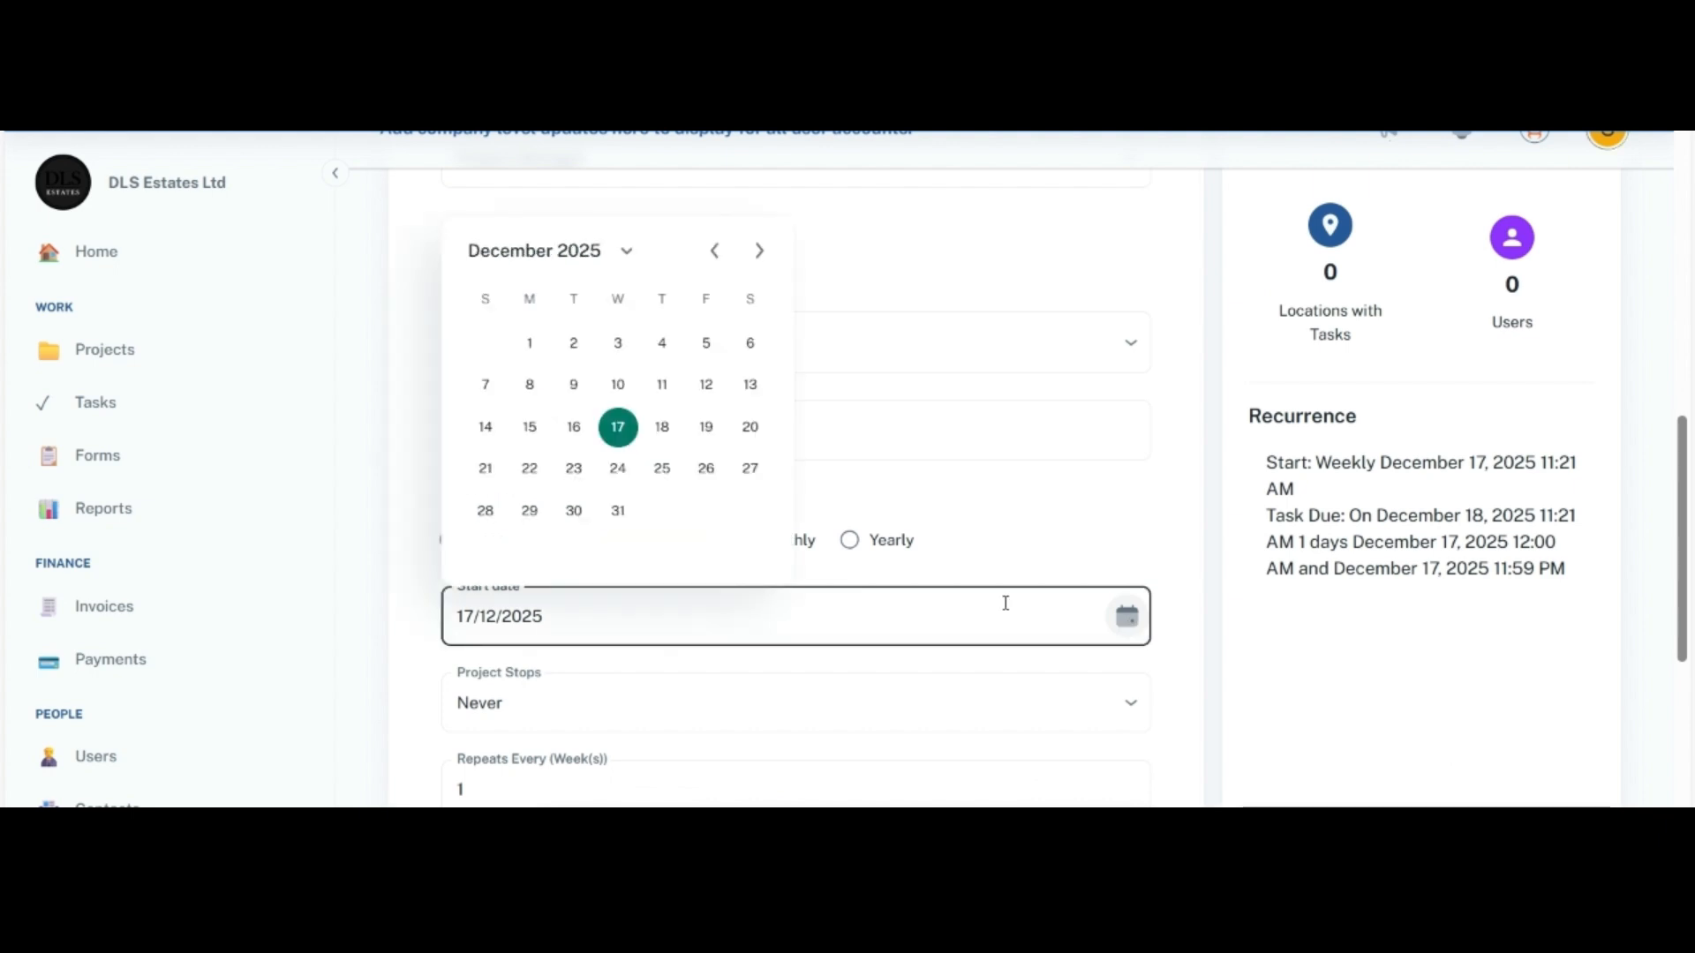
left_click(705, 428)
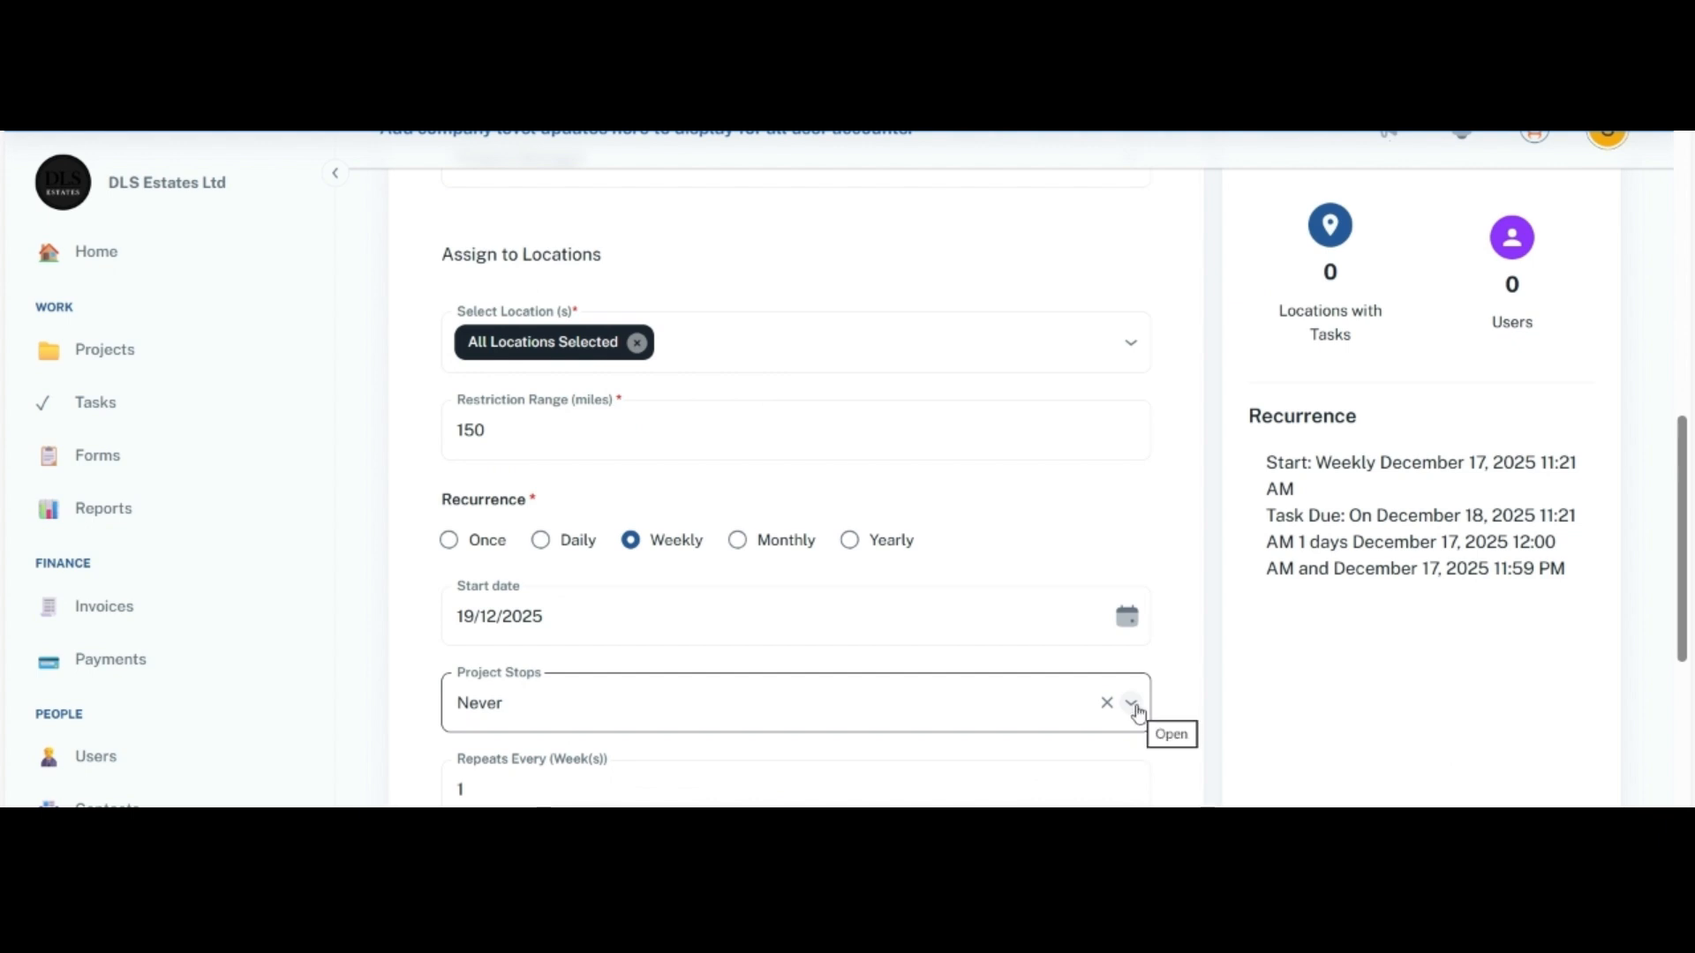
Step: Choose Never as the Project Stops option for the weekly recurrence
left_click(1133, 705)
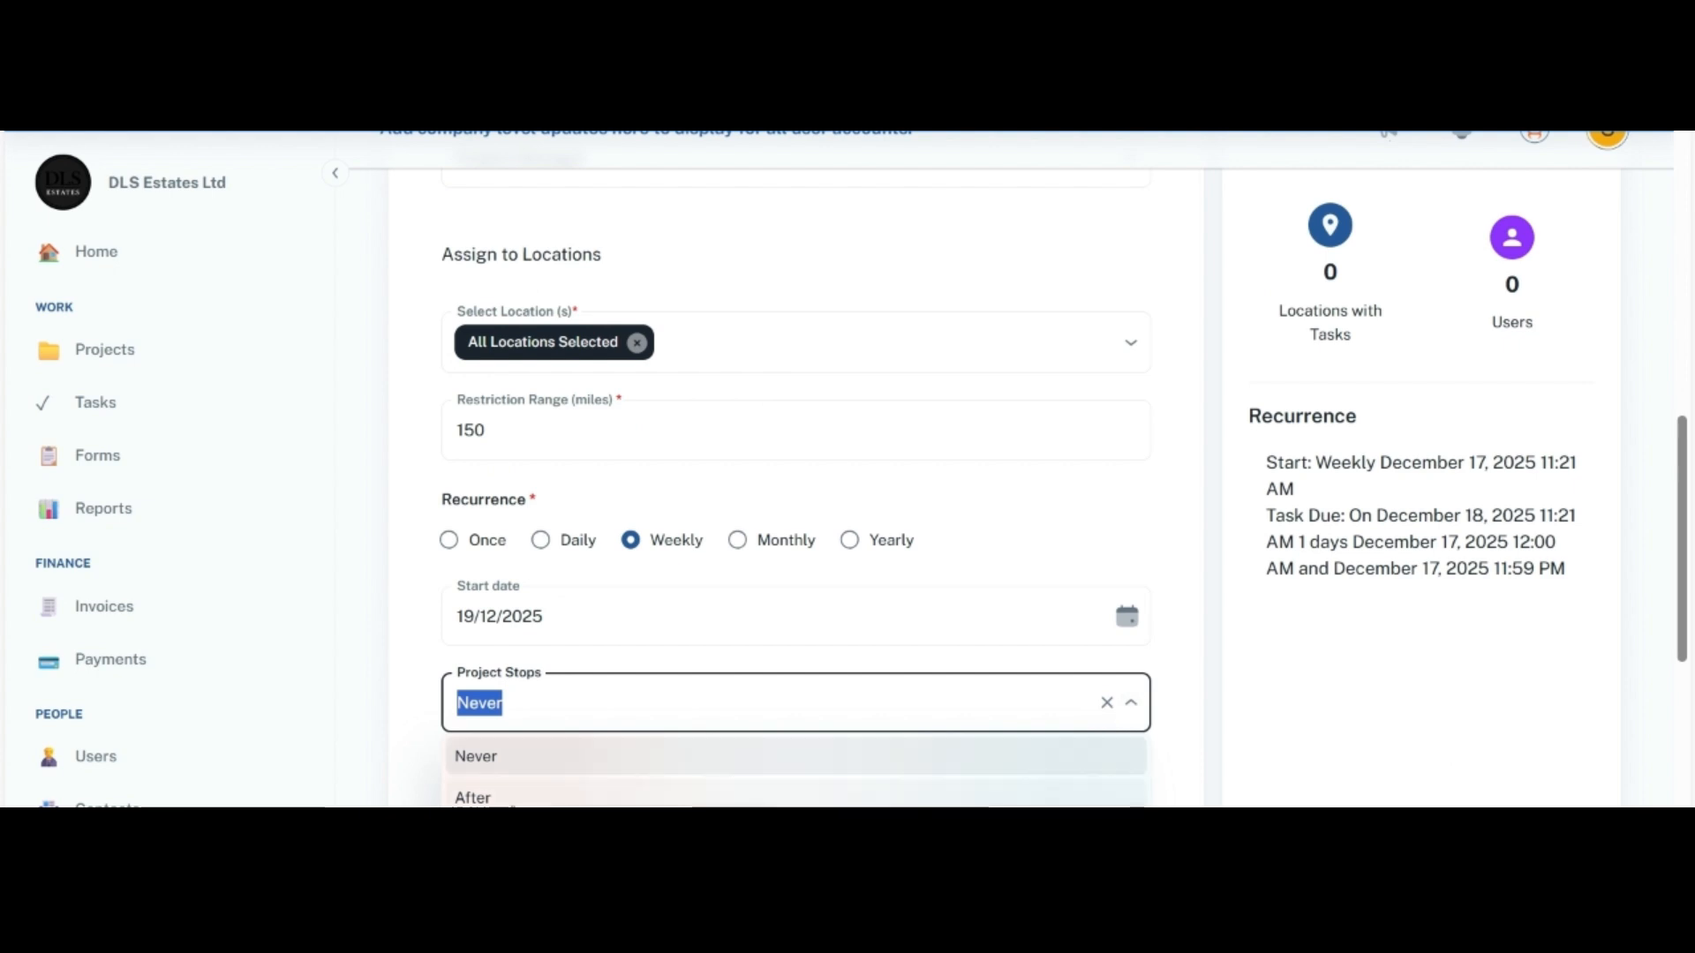
left_click(523, 761)
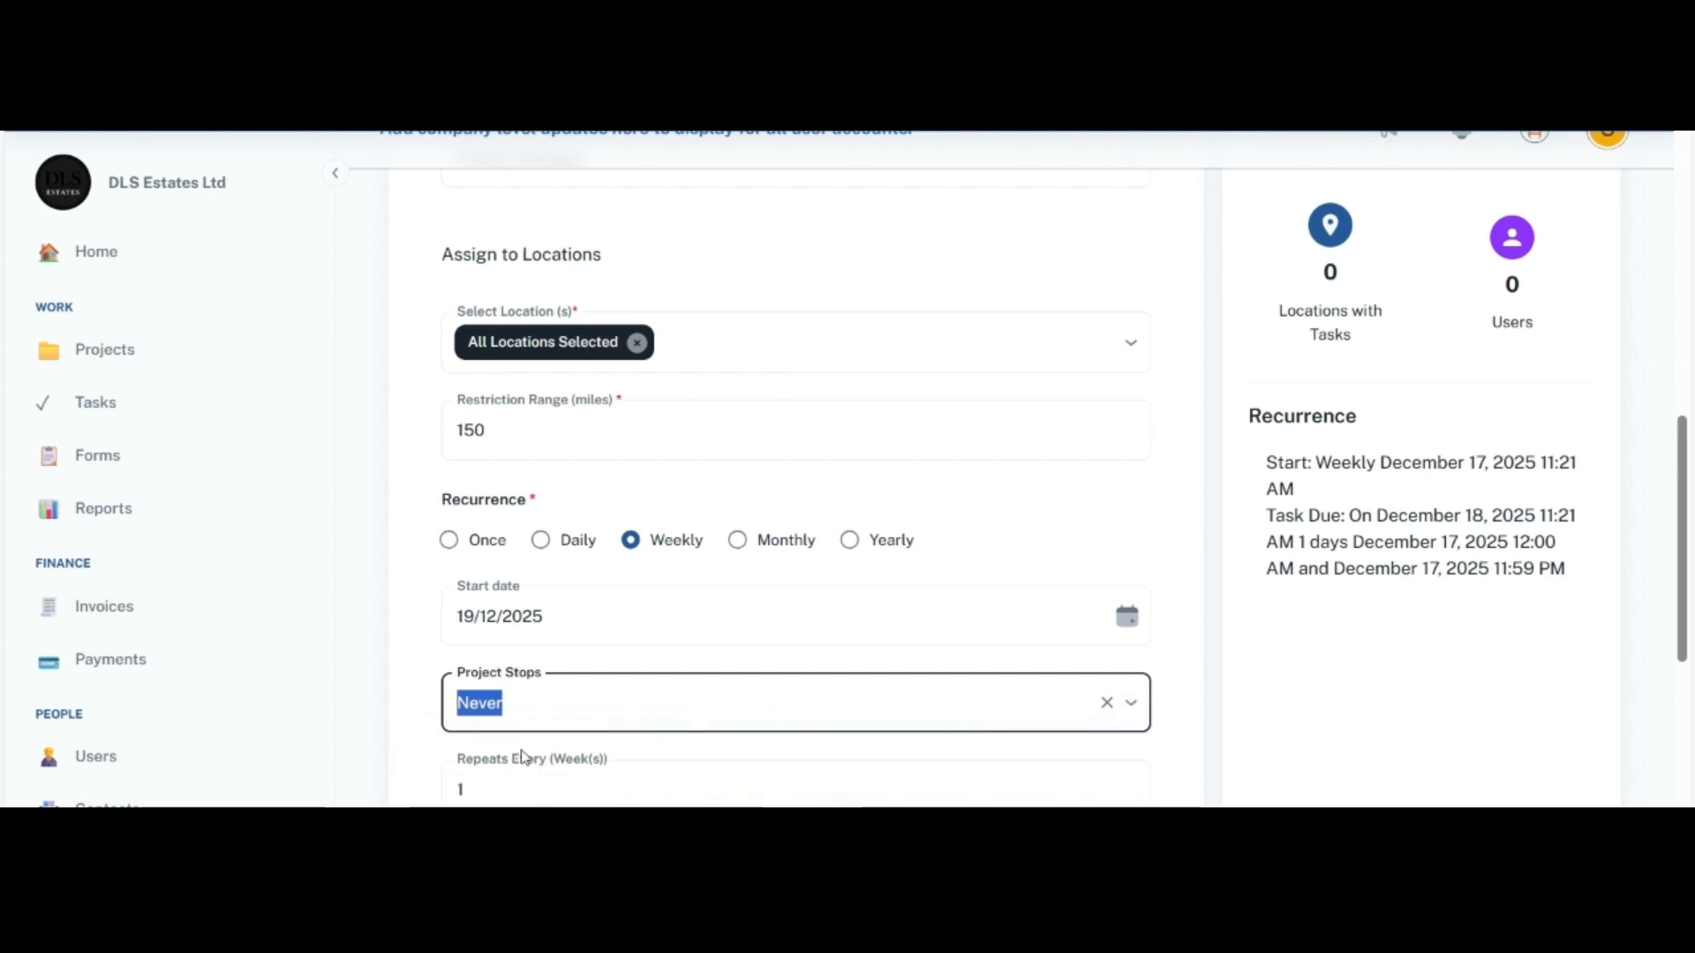
left_click(1334, 698)
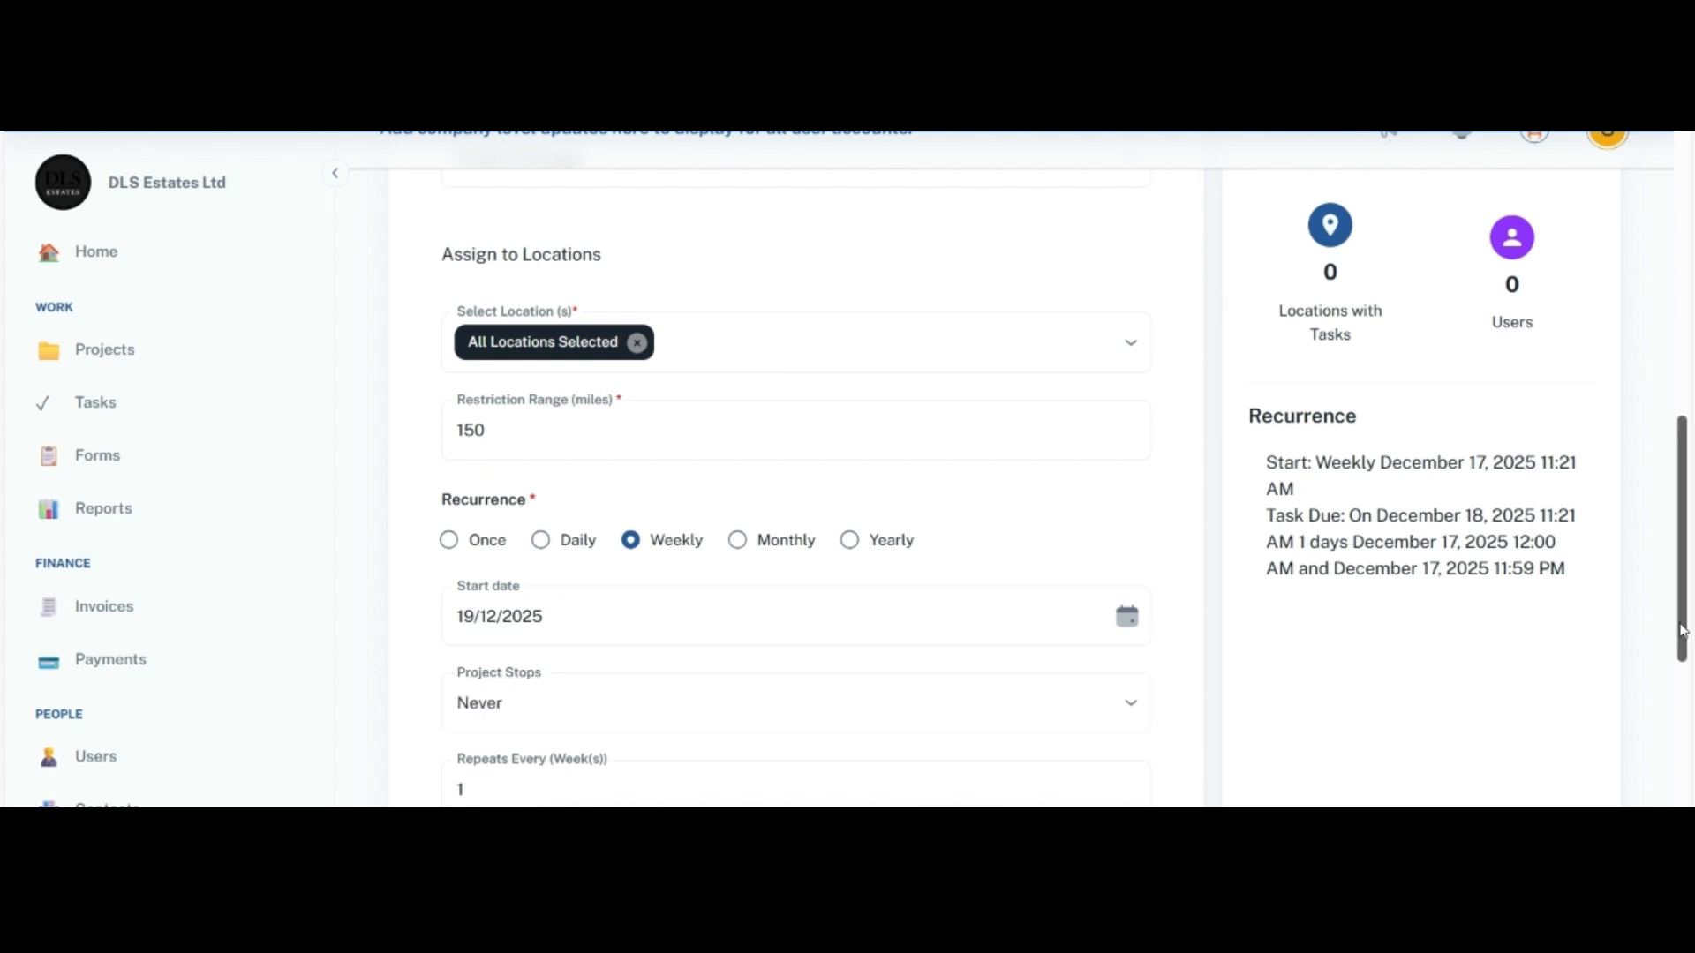
Step: Set the weekly recurrence to repeat every 2 weeks on Monday
left_click_drag(1681, 630, 1686, 718)
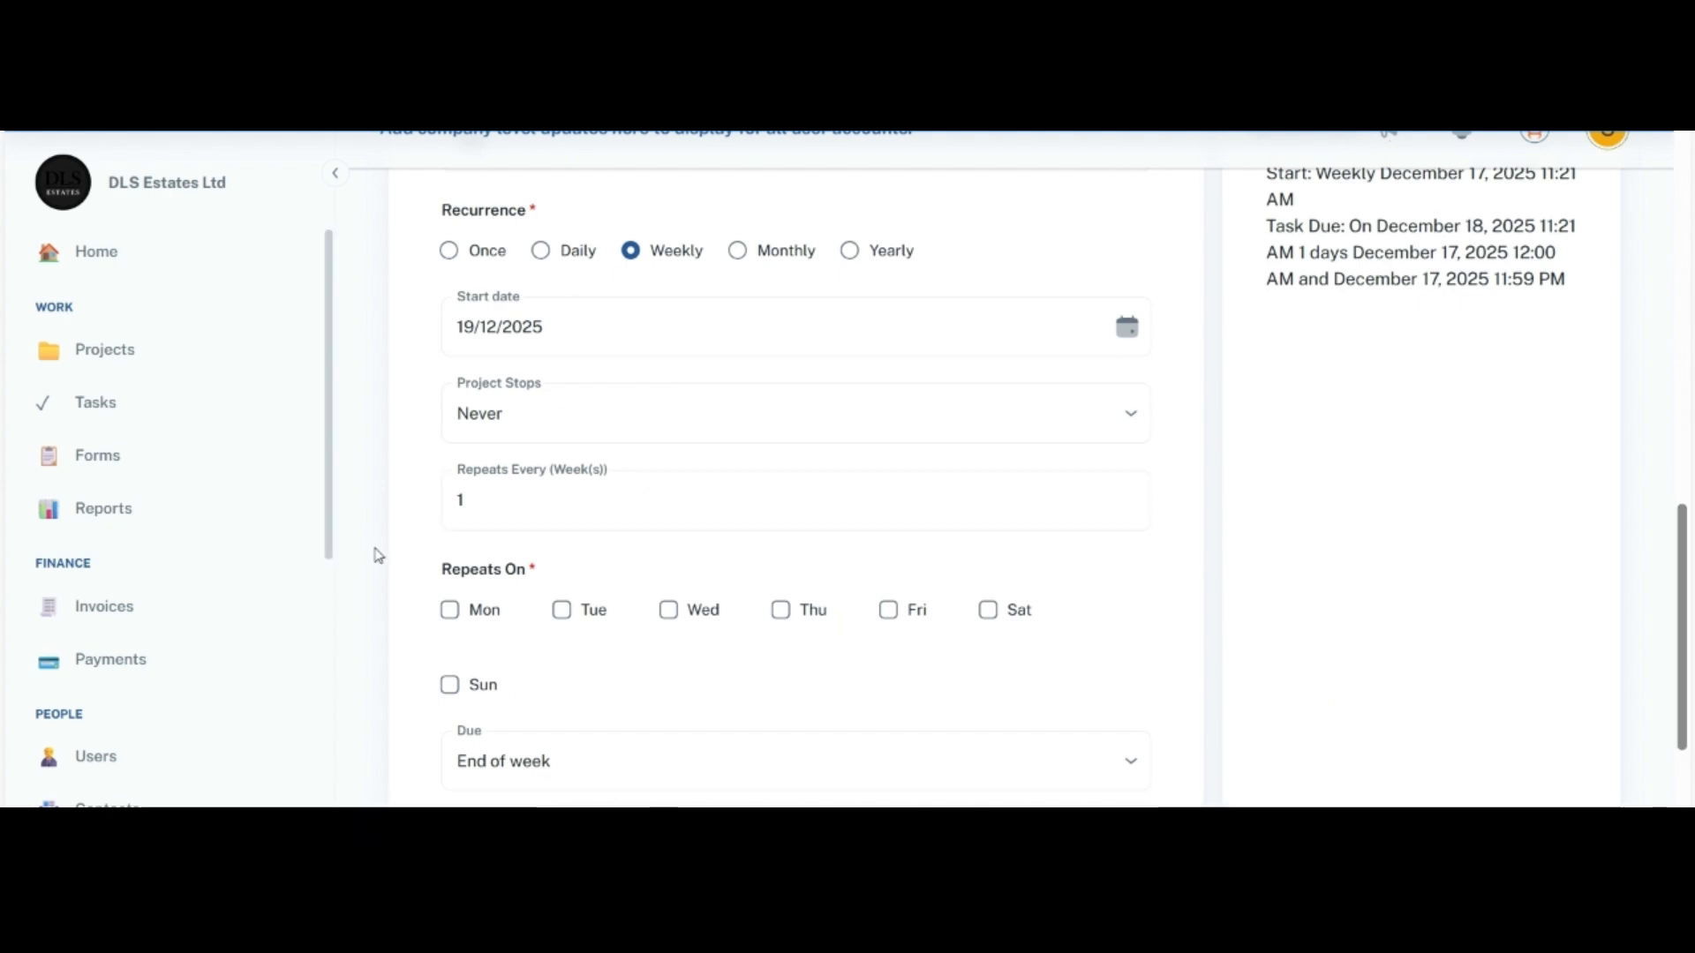
left_click(500, 491)
key("BackSpace")
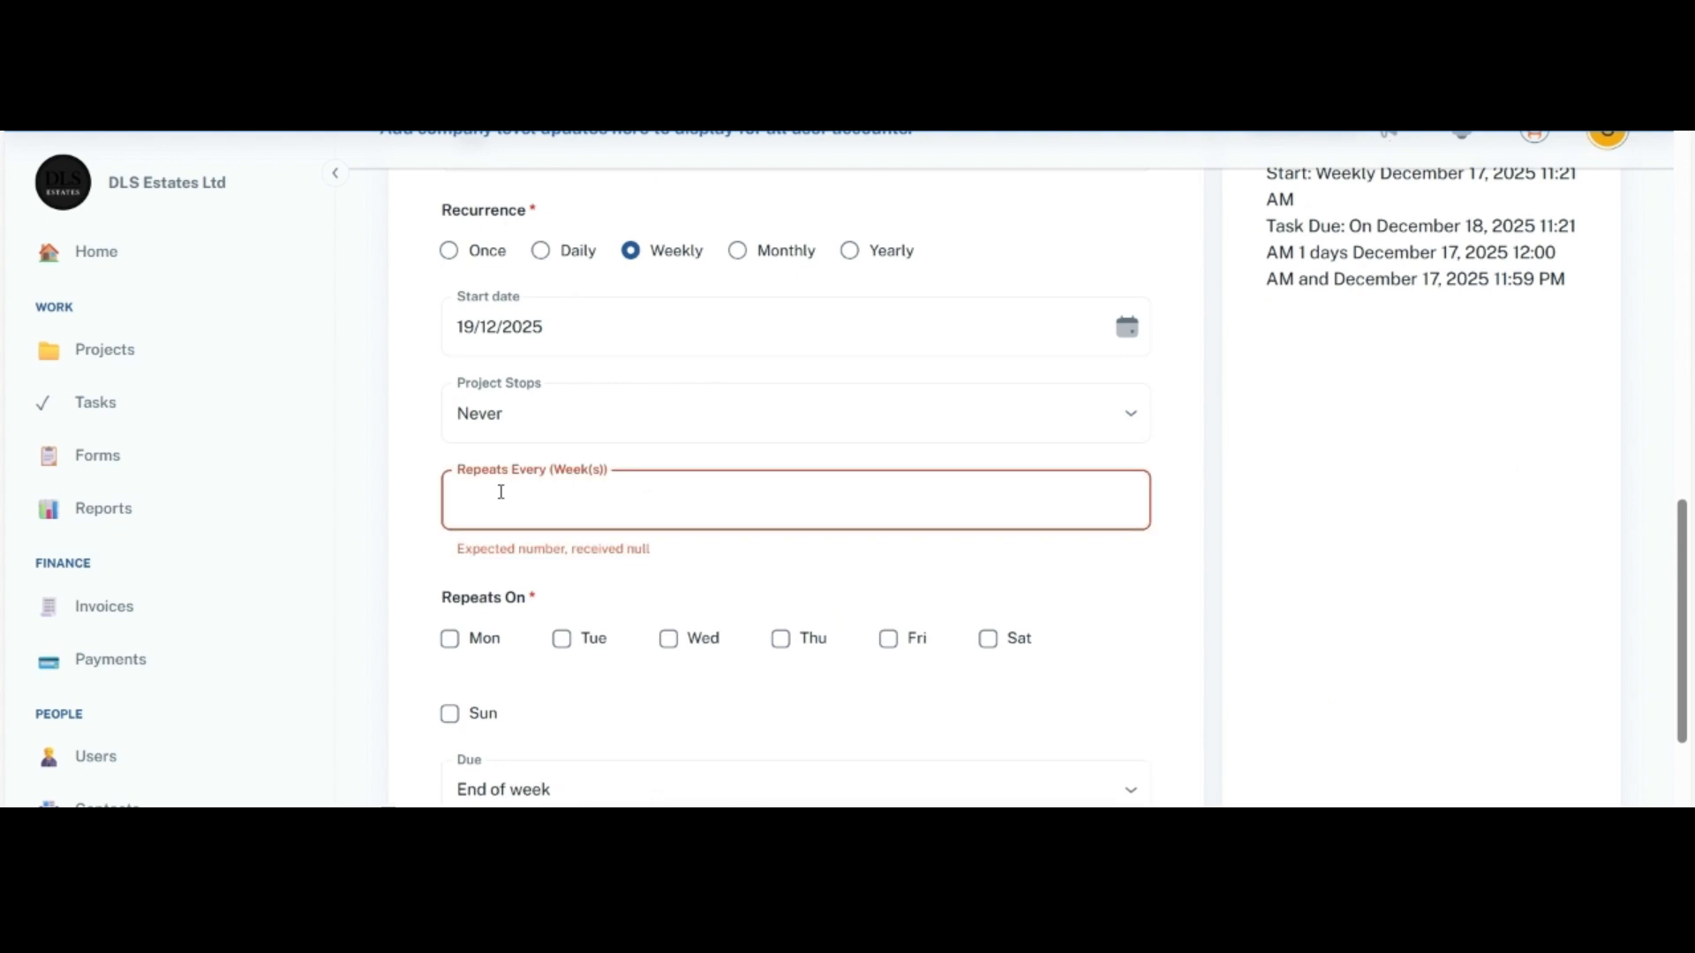
type("2")
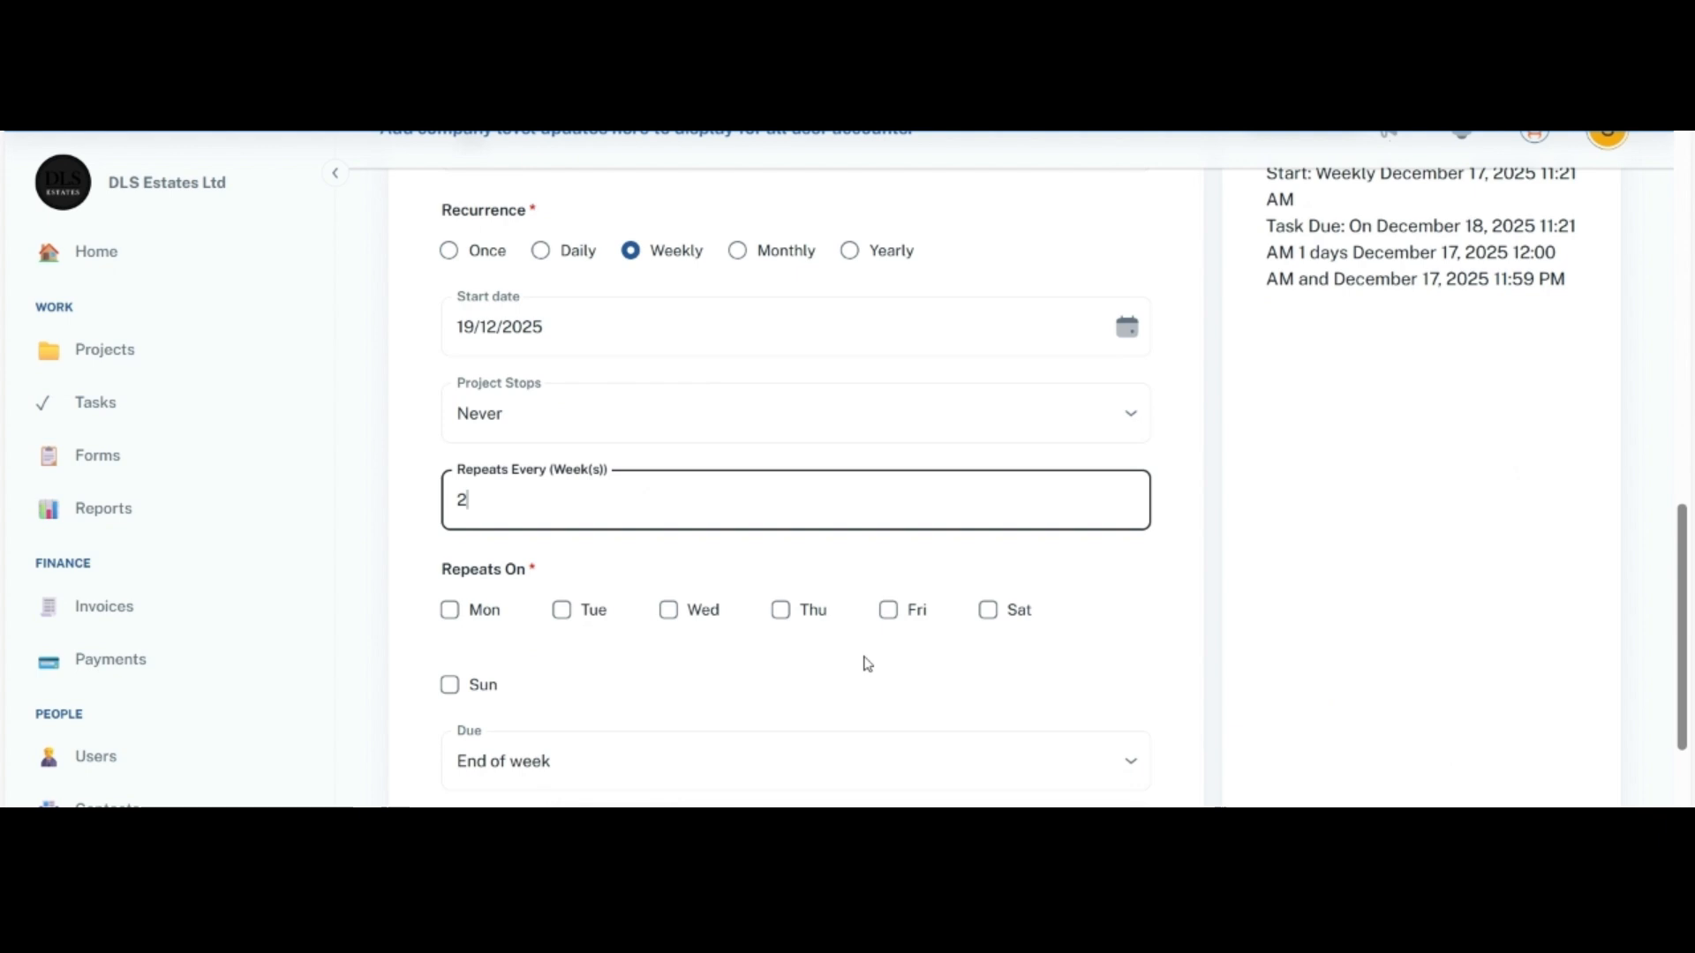
left_click(451, 611)
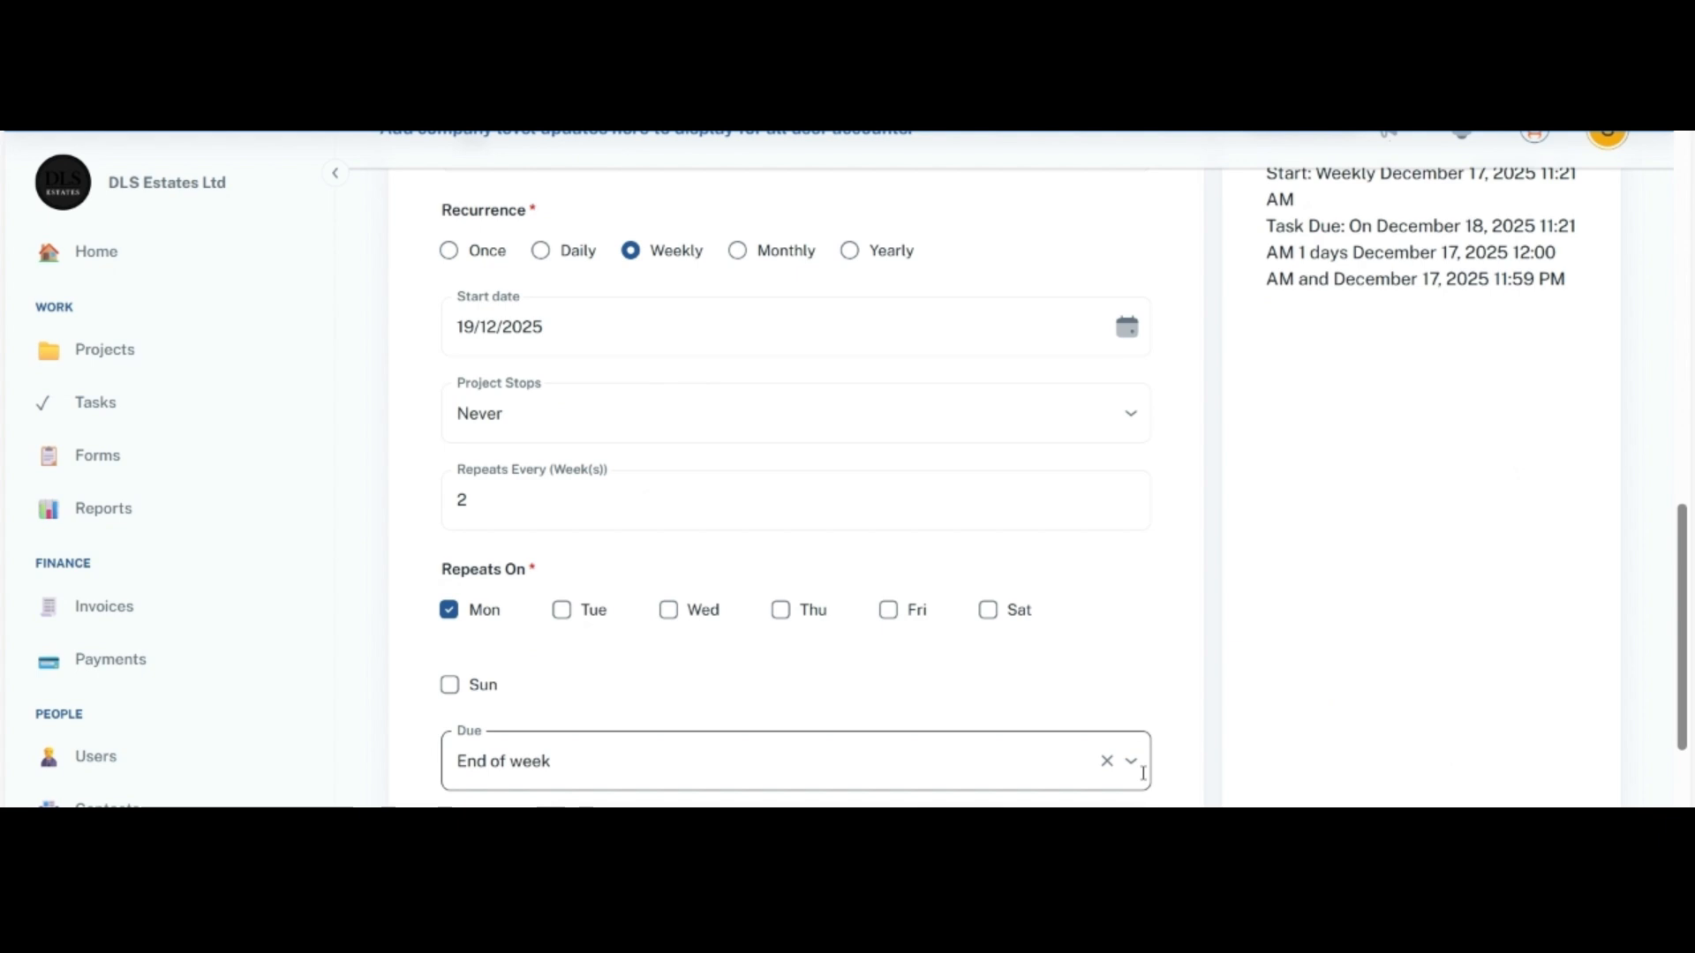
Step: Choose End of week as the Due option for the recurring project
left_click(1132, 763)
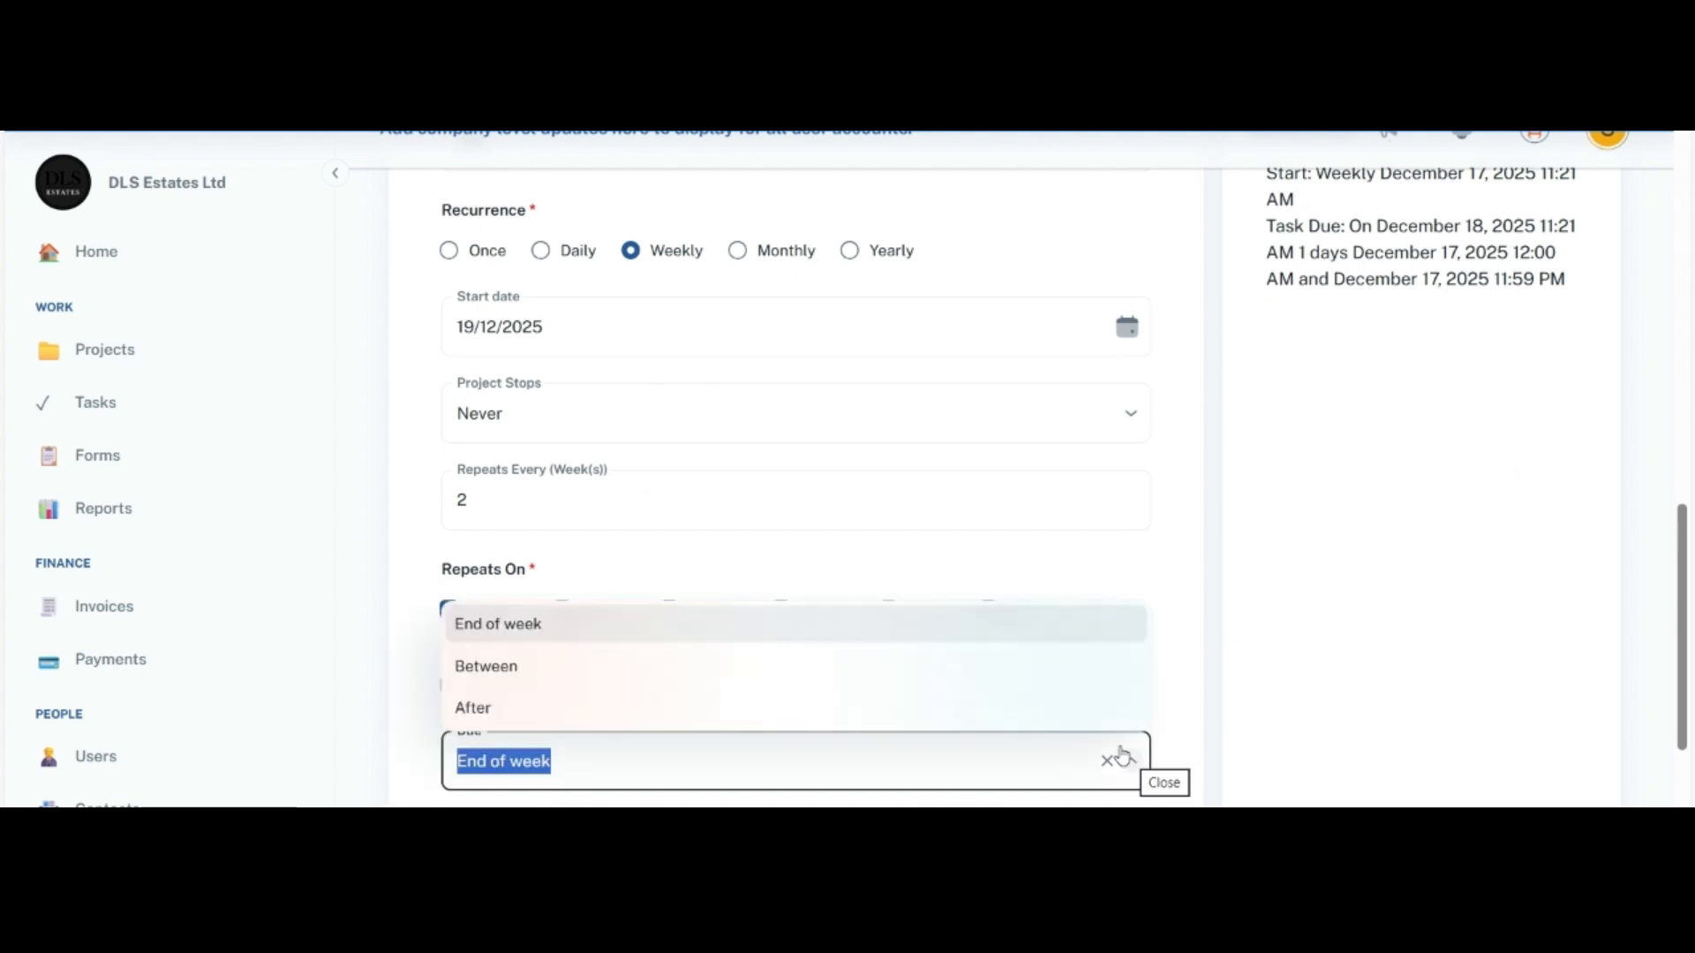
left_click(612, 636)
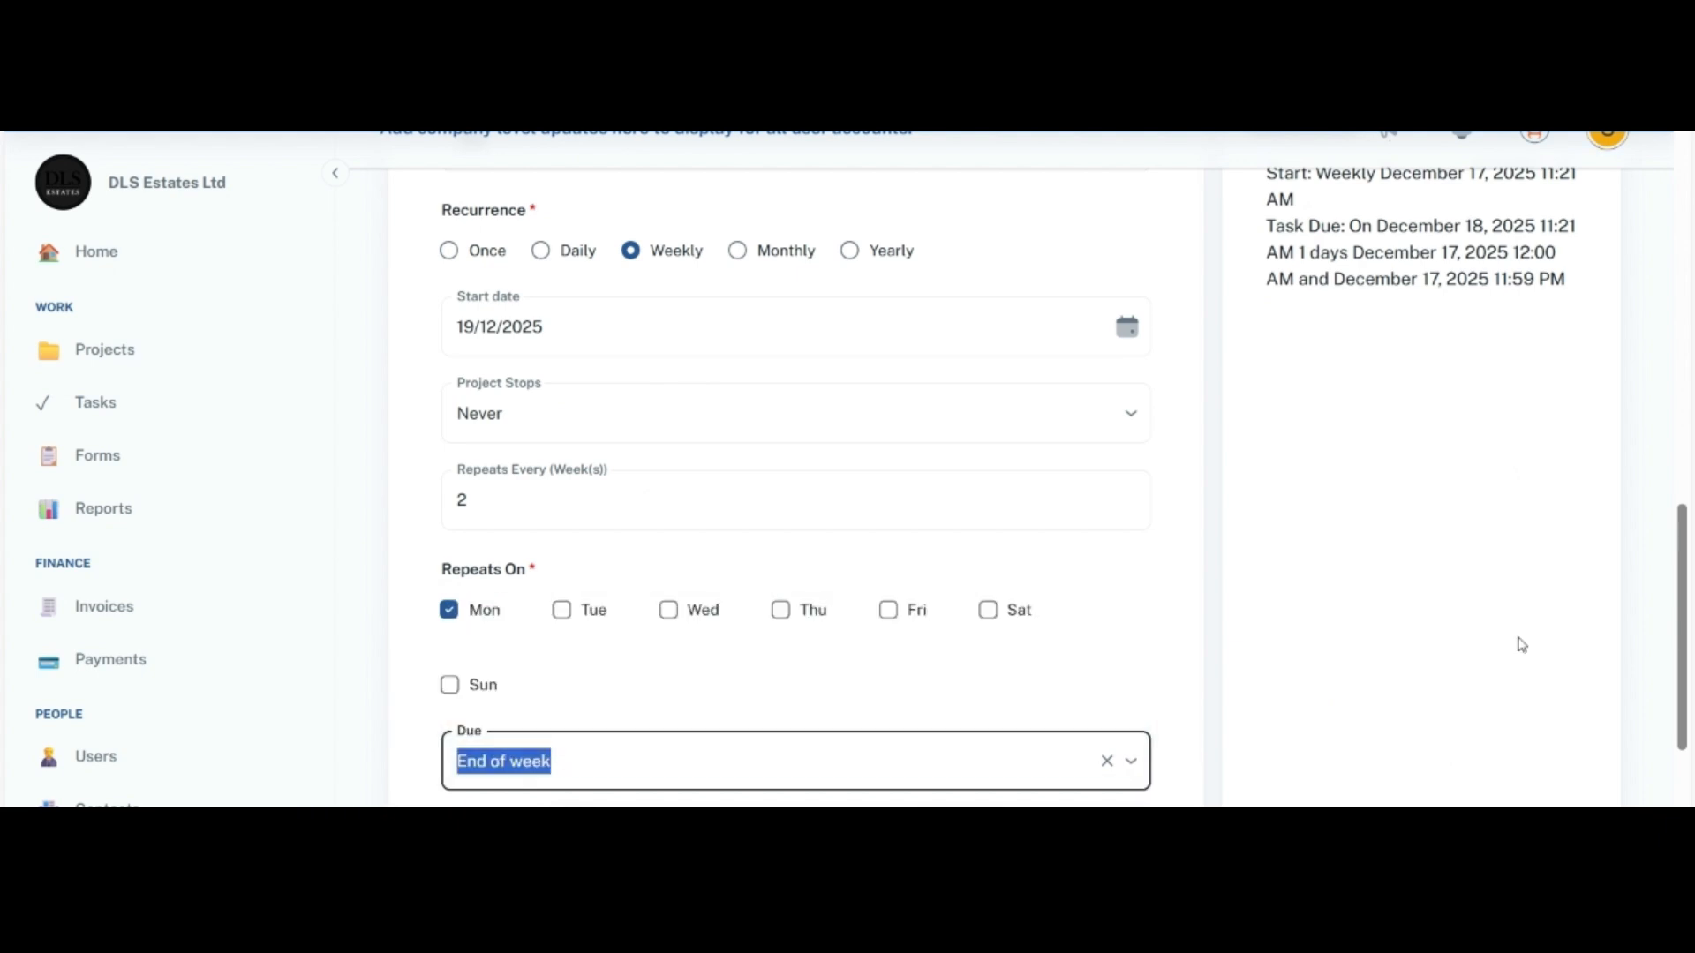
left_click_drag(1523, 279, 1691, 642)
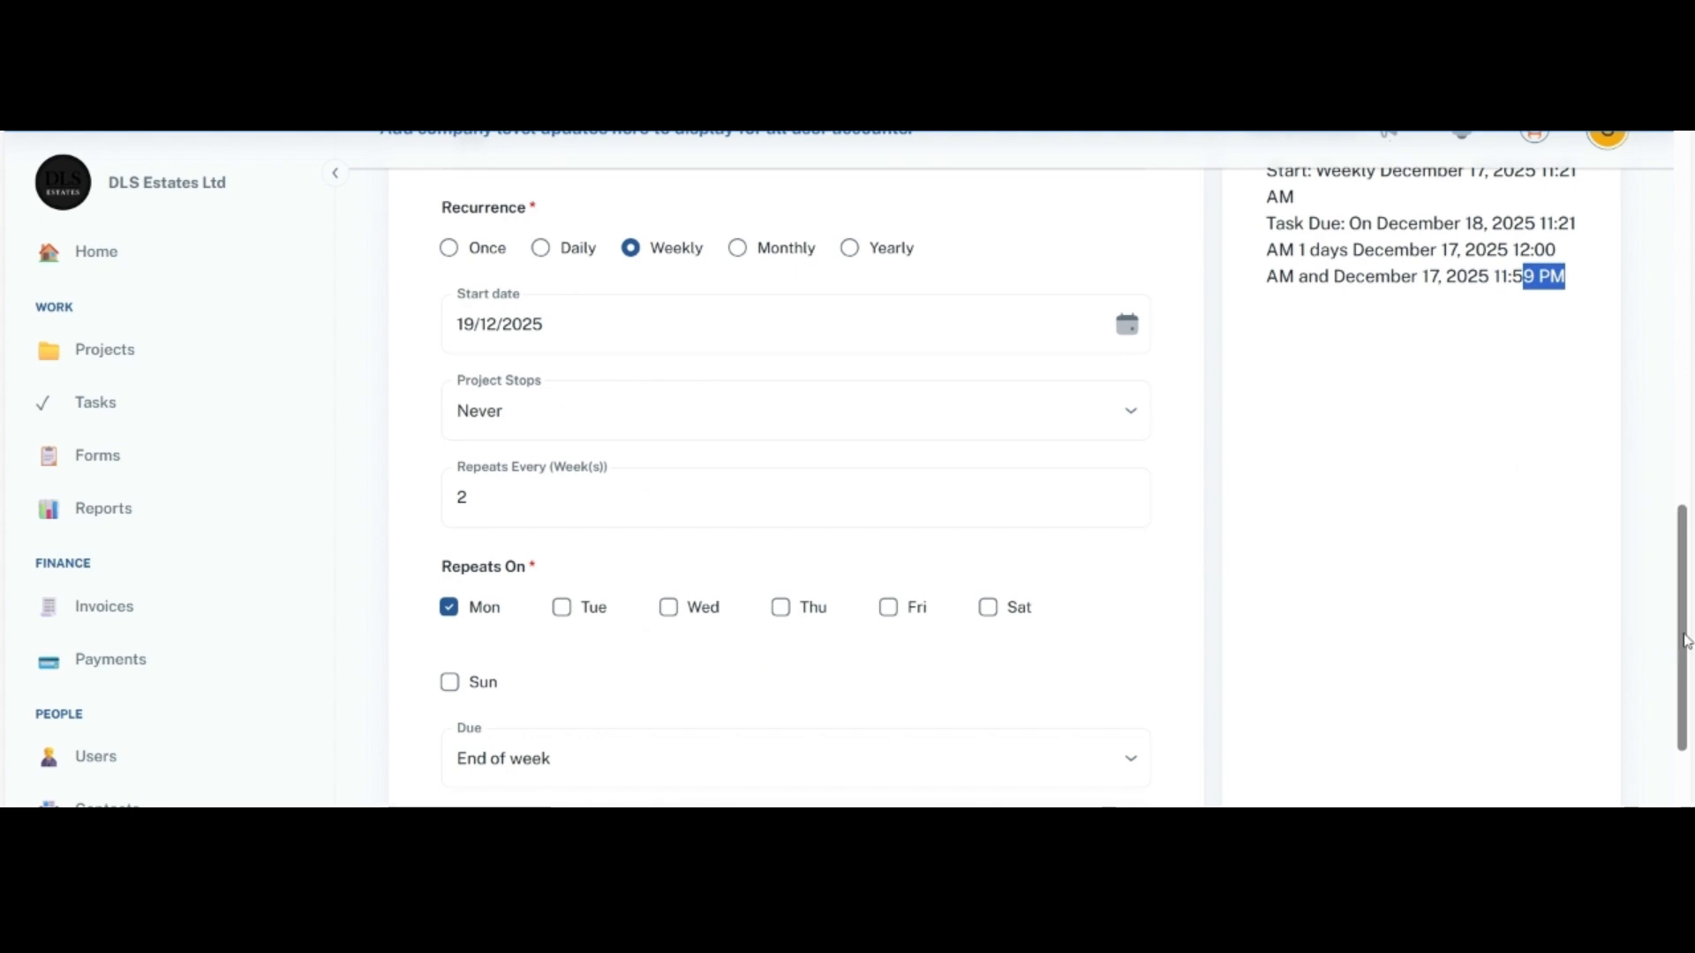
Step: Keep Auto-archive enabled and set the missed task submission period to 10 days
scroll(1685, 715, "down", 3)
left_click_drag(1687, 715, 1687, 722)
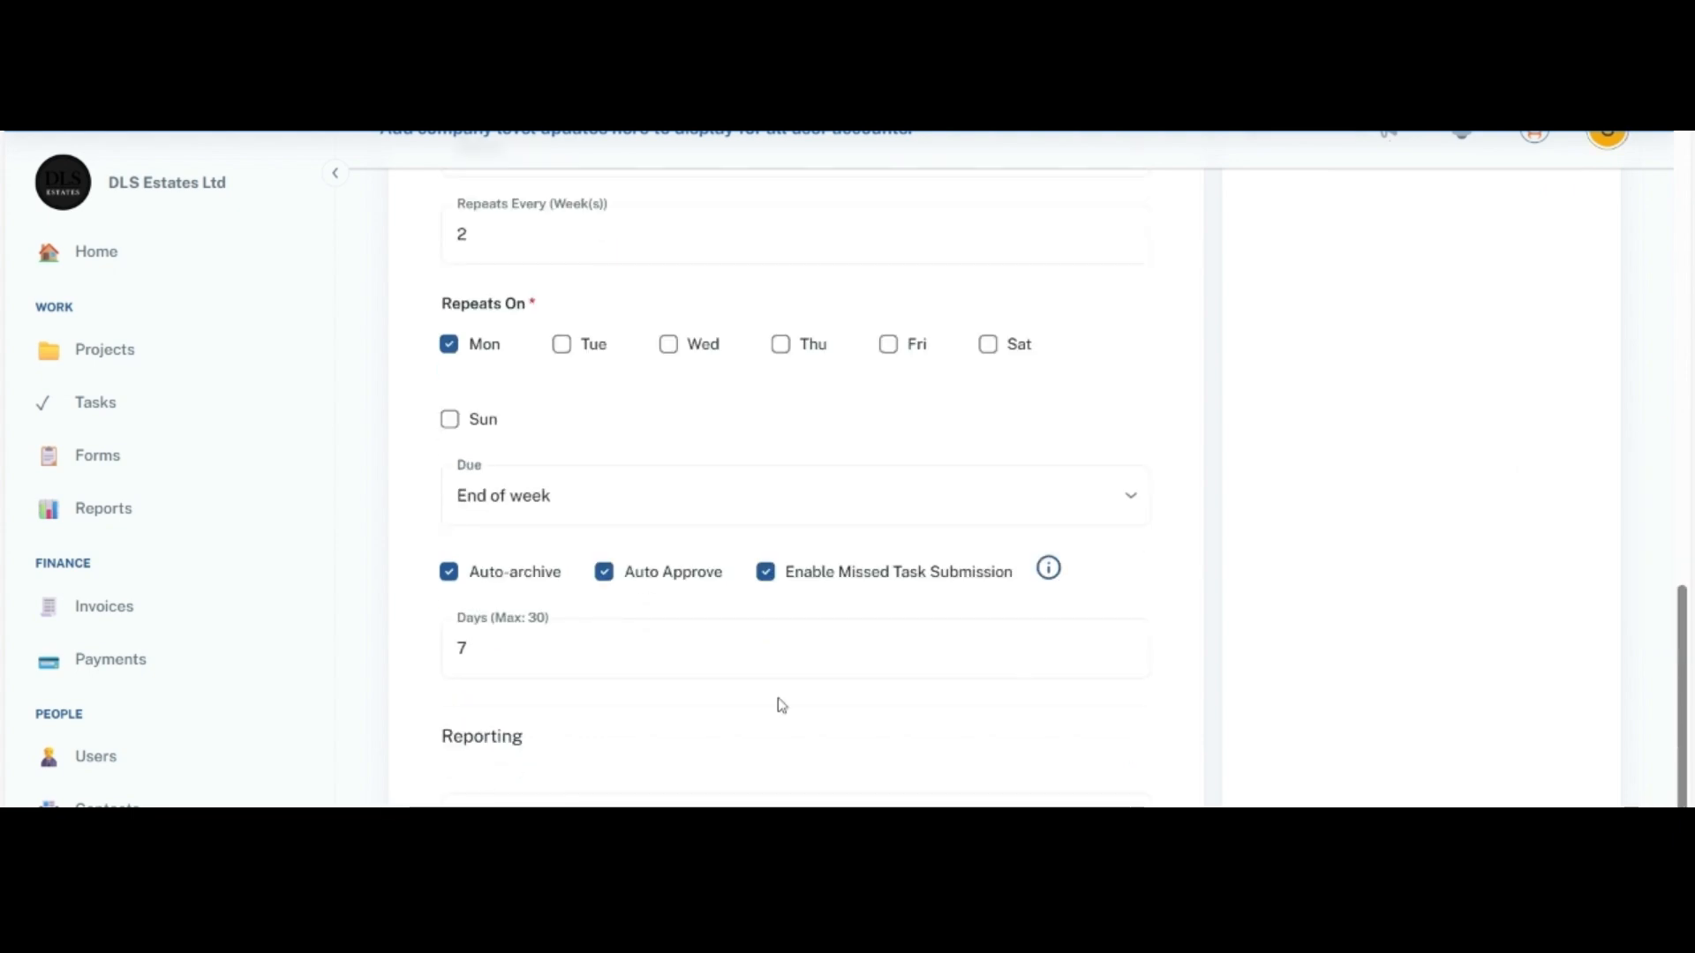
left_click(464, 580)
left_click(464, 579)
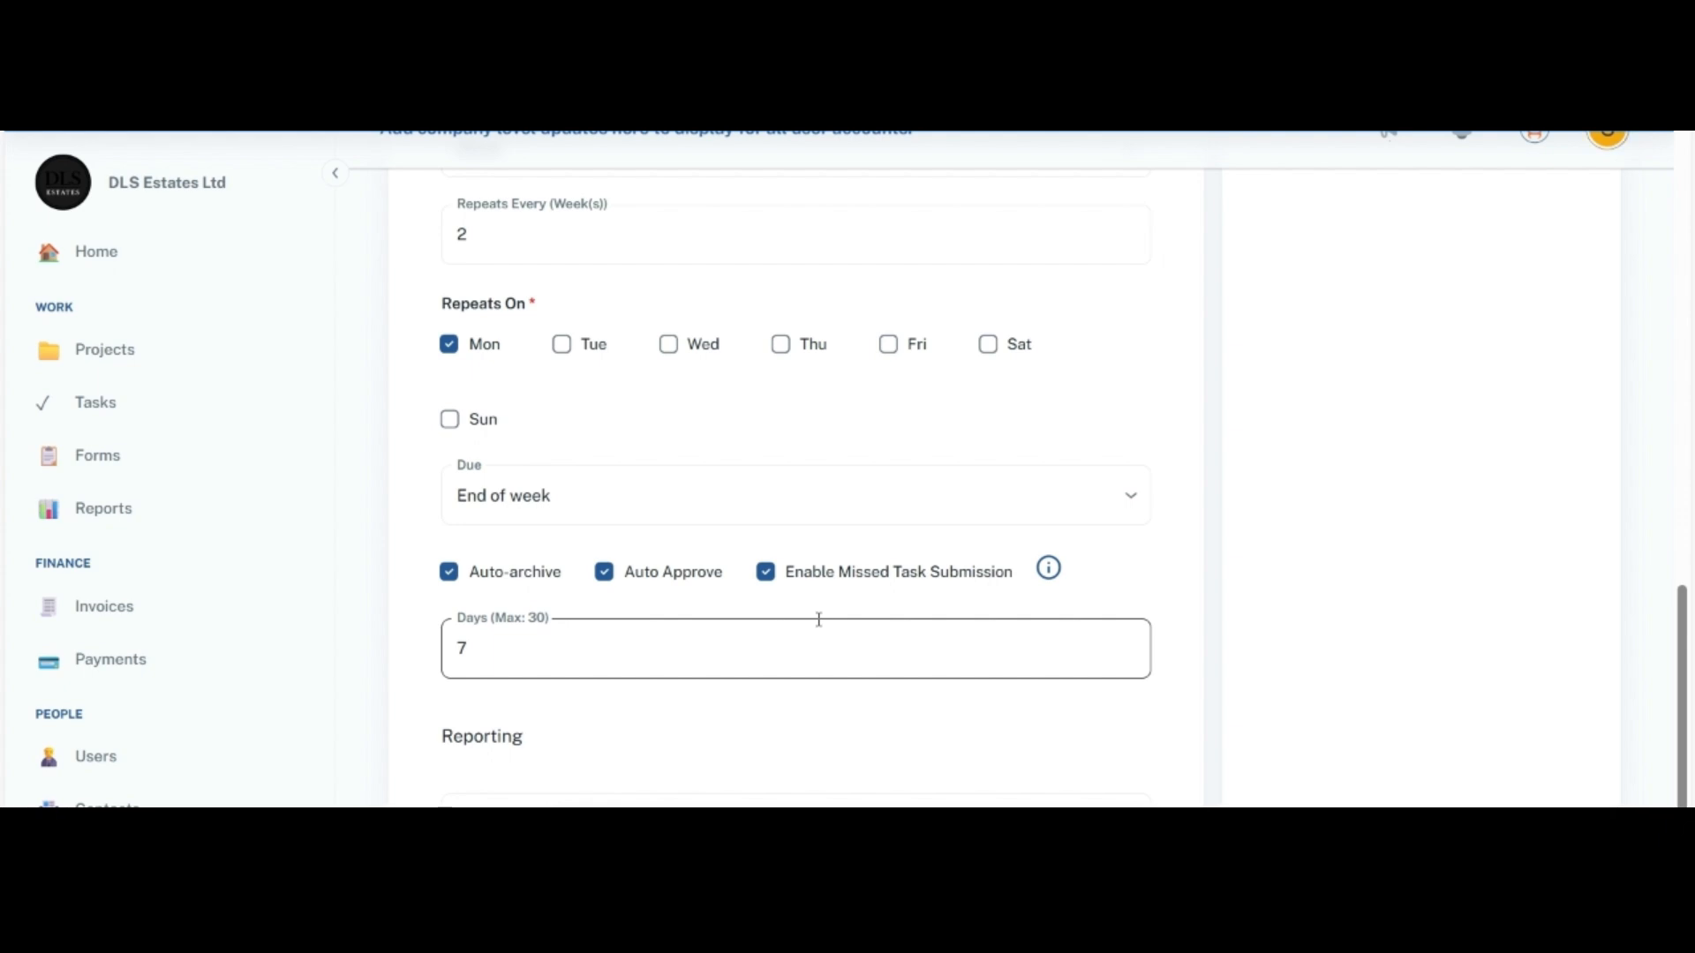
left_click(567, 649)
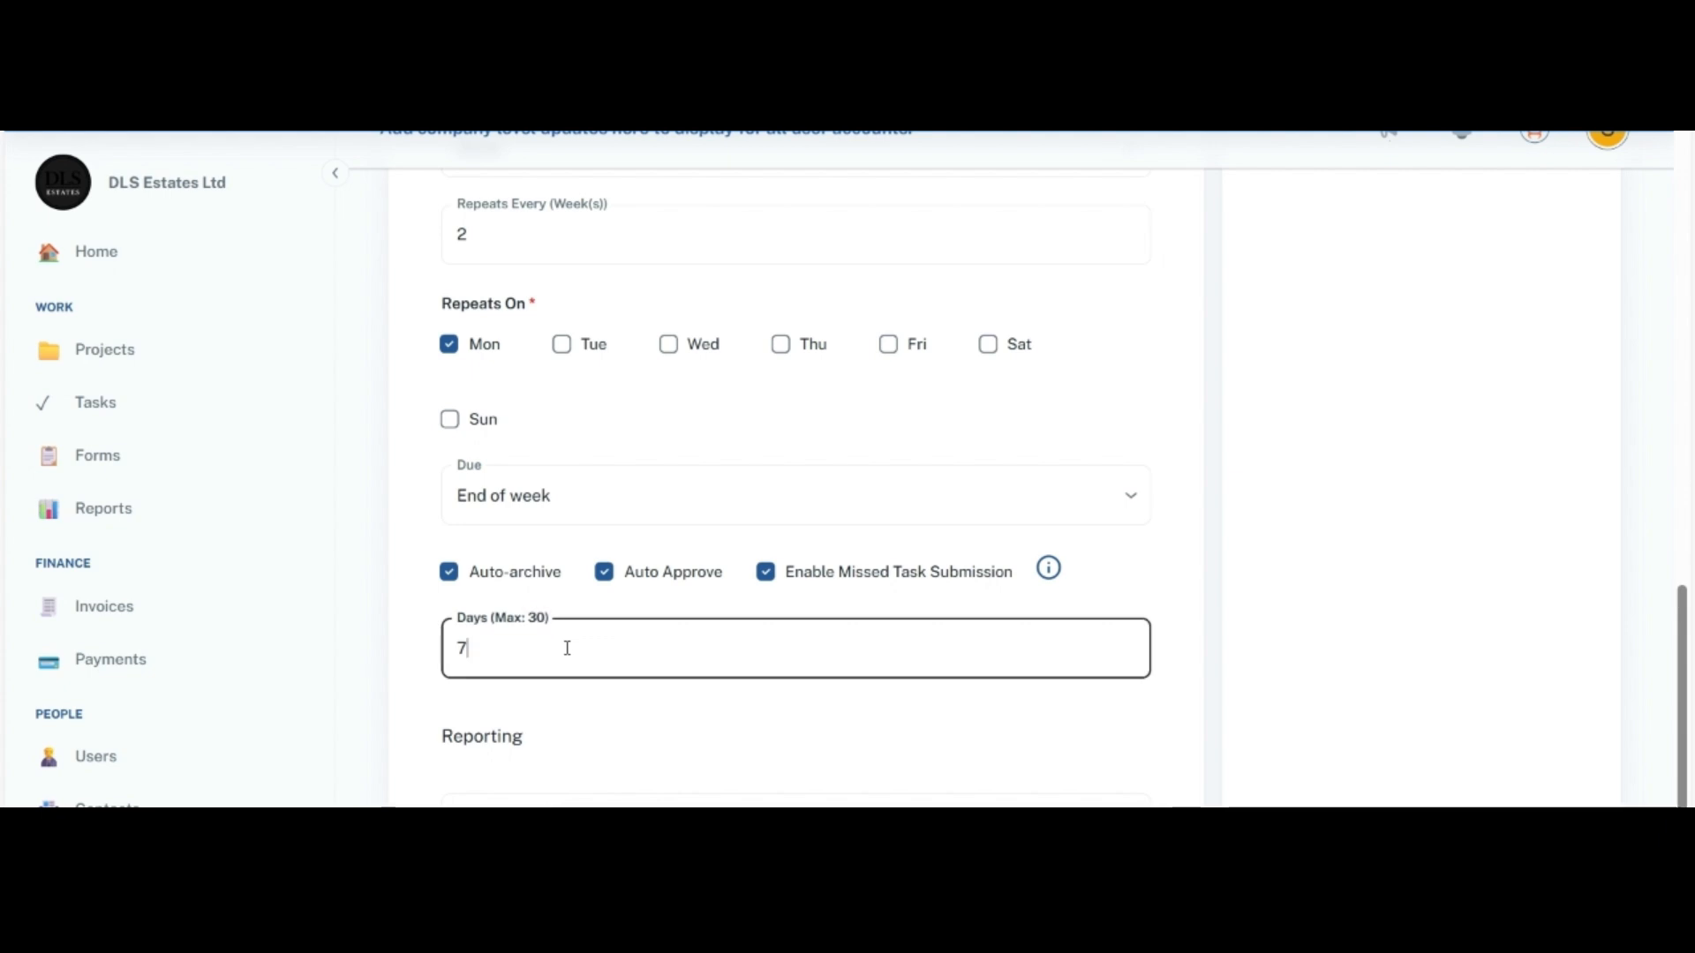
key("BackSpace")
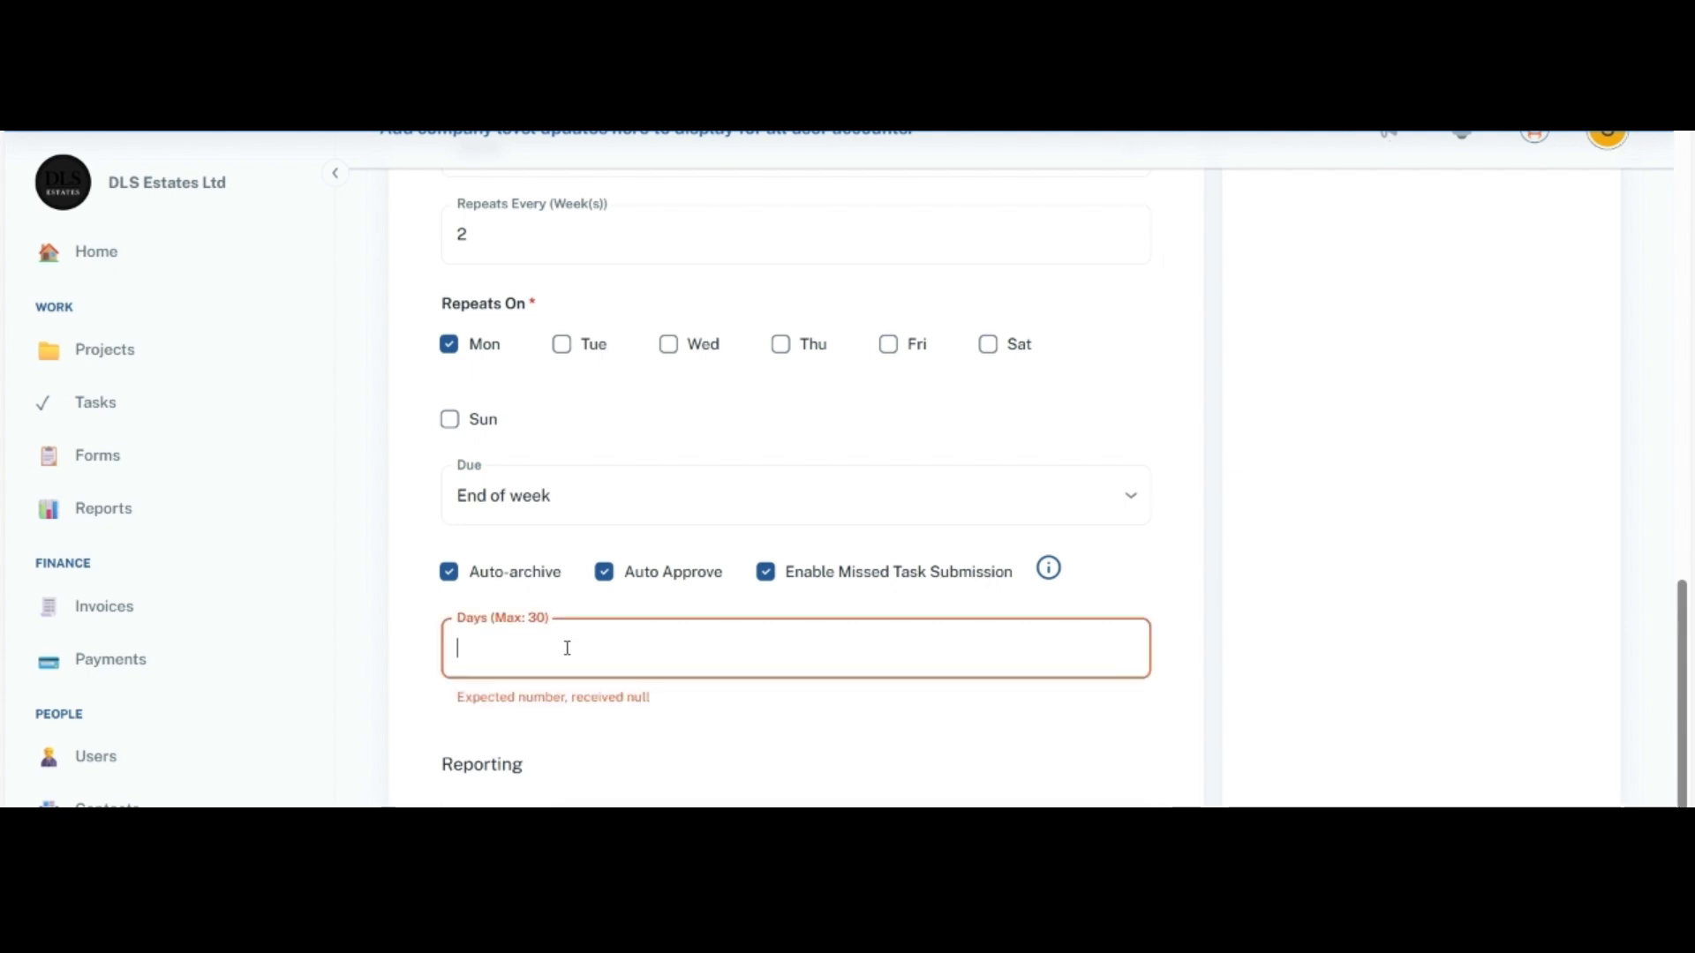
type("10")
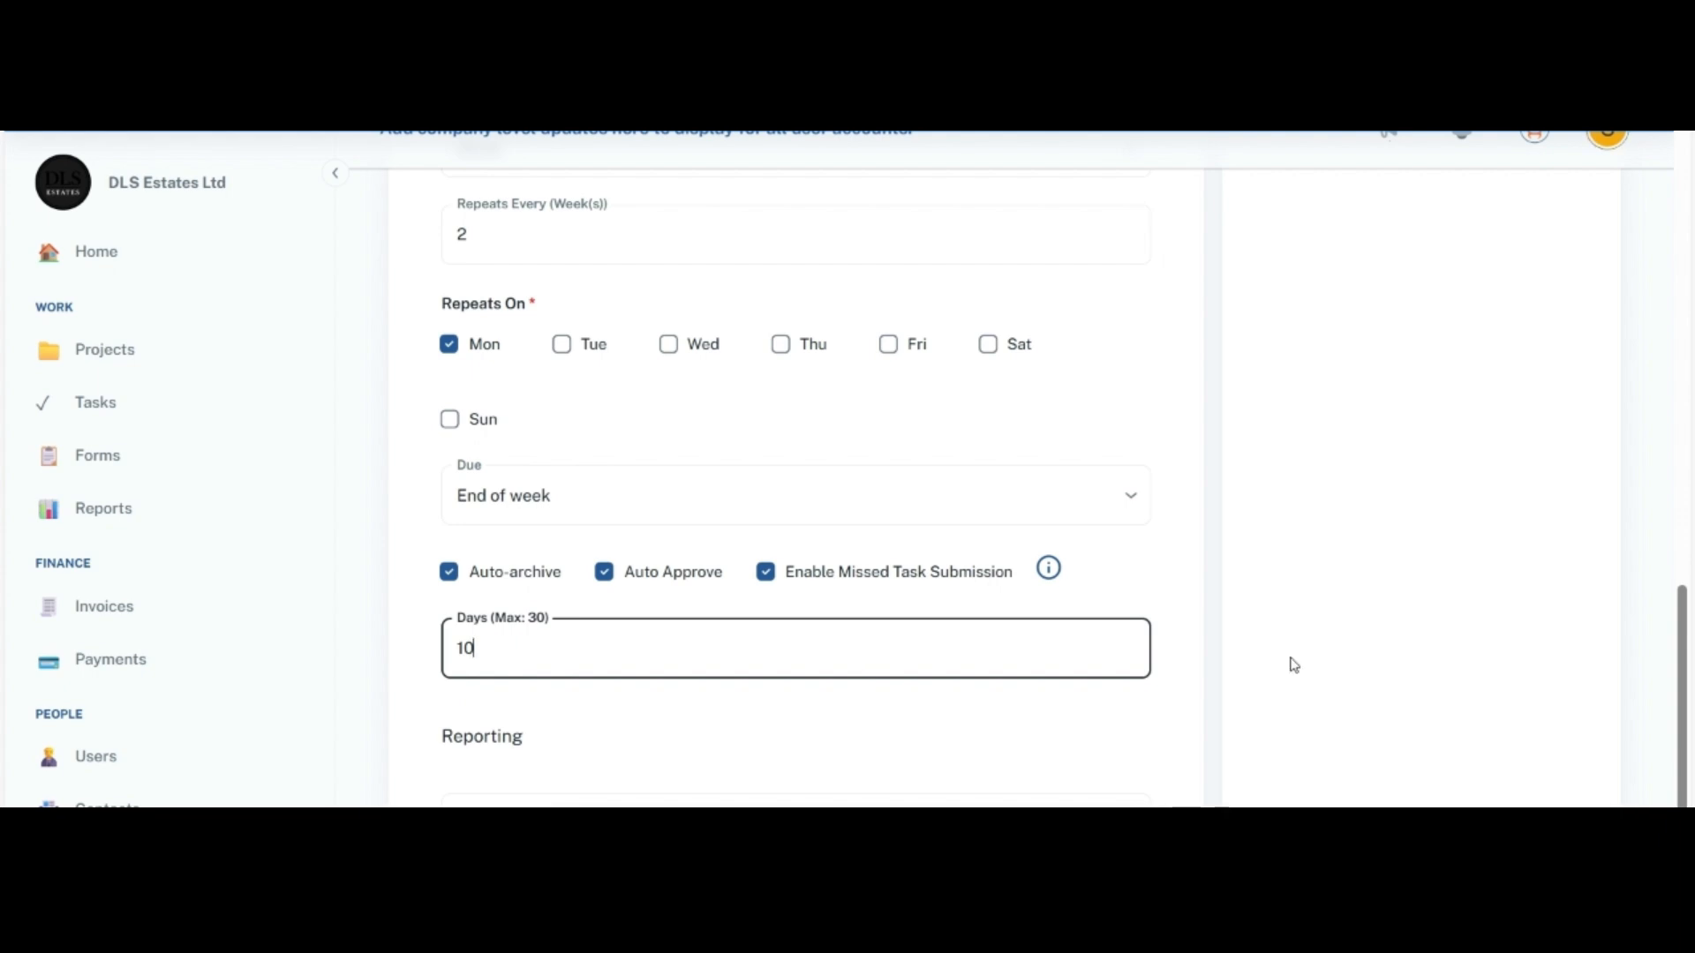
Step: Select the last user in the recipient list to receive the project's reports
left_click_drag(1684, 713, 1684, 760)
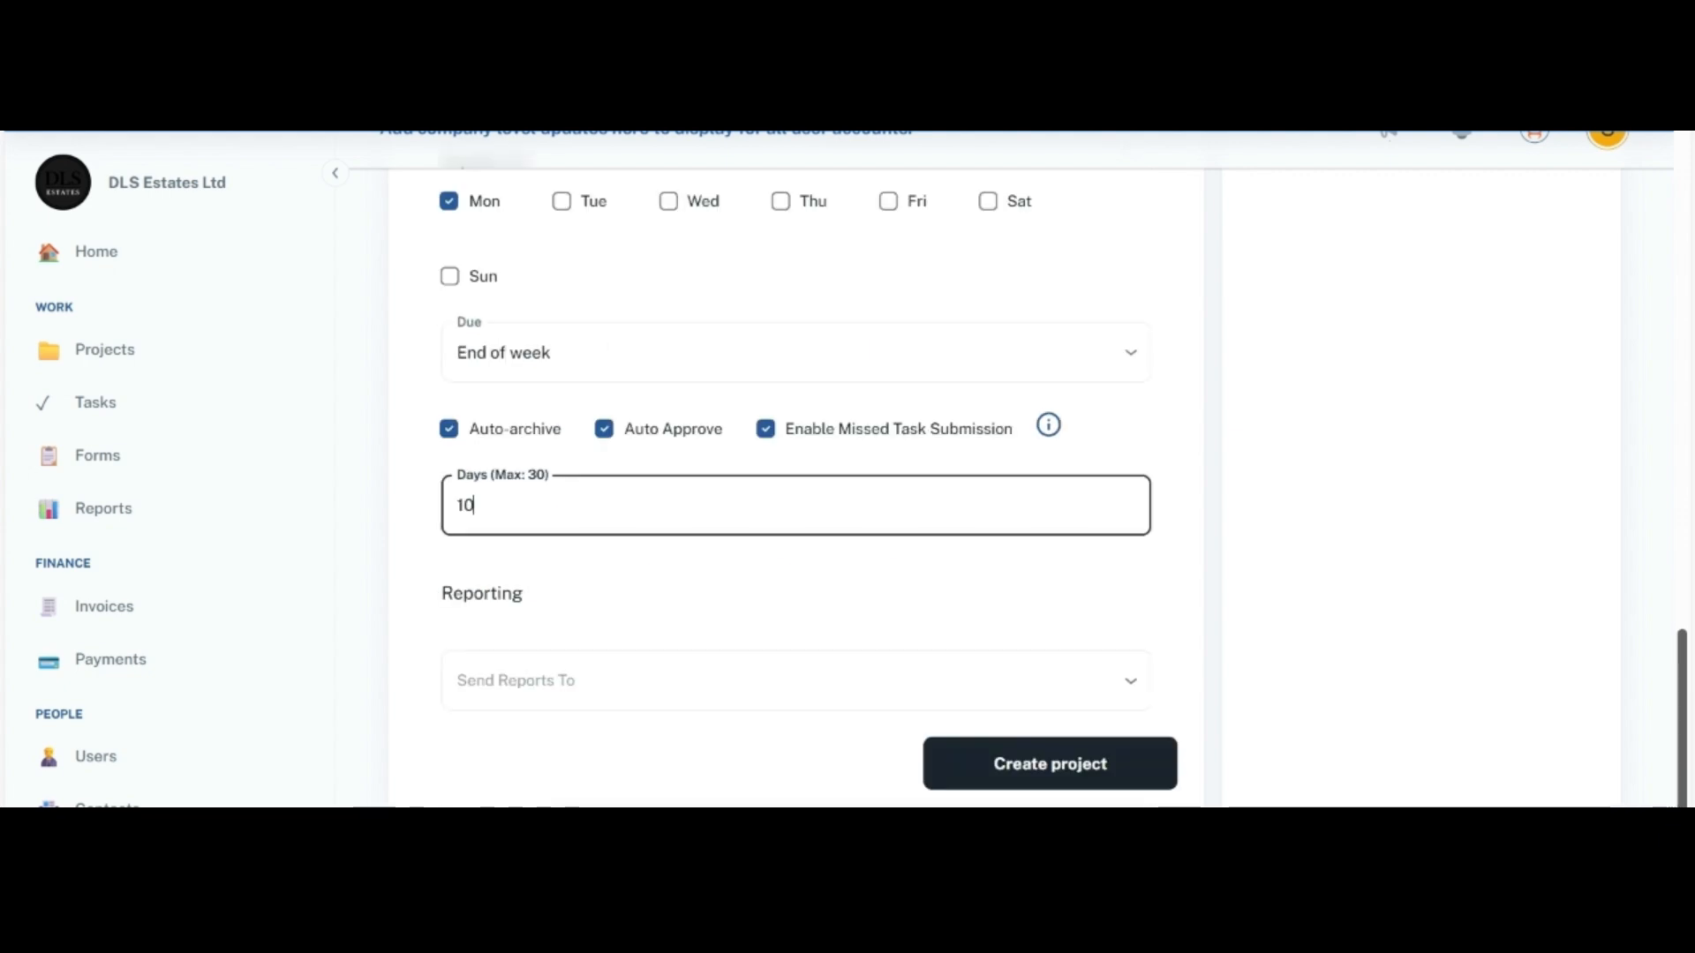
left_click(1129, 687)
left_click_drag(1138, 385, 1136, 712)
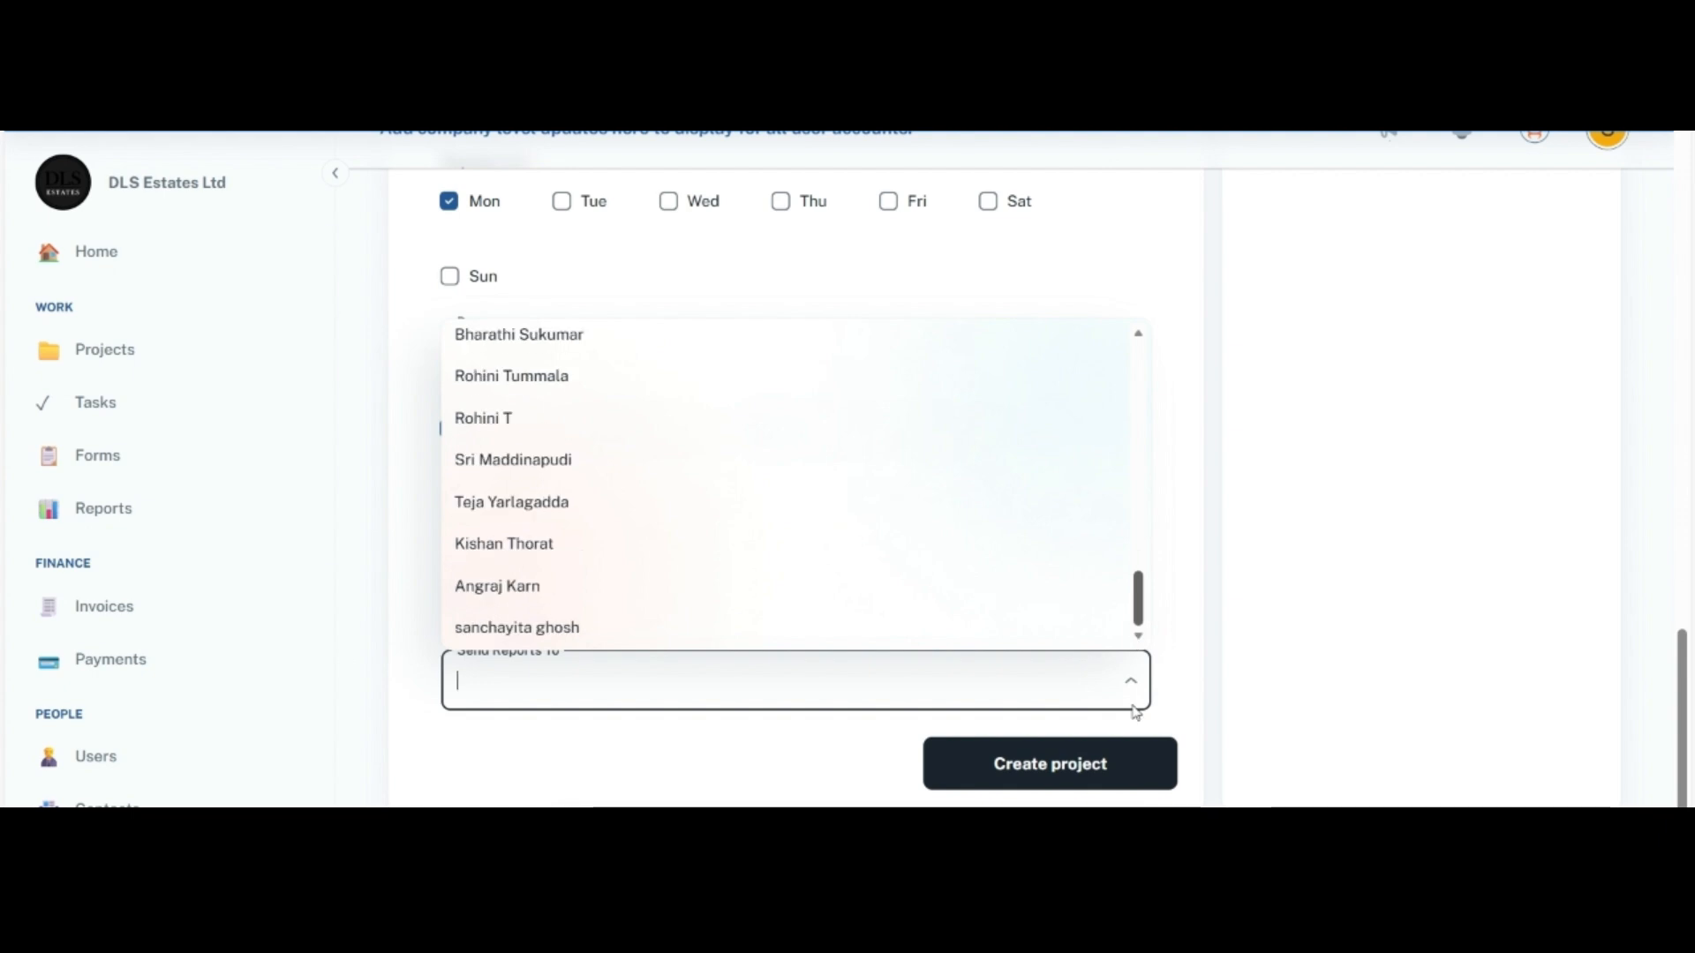
left_click(499, 632)
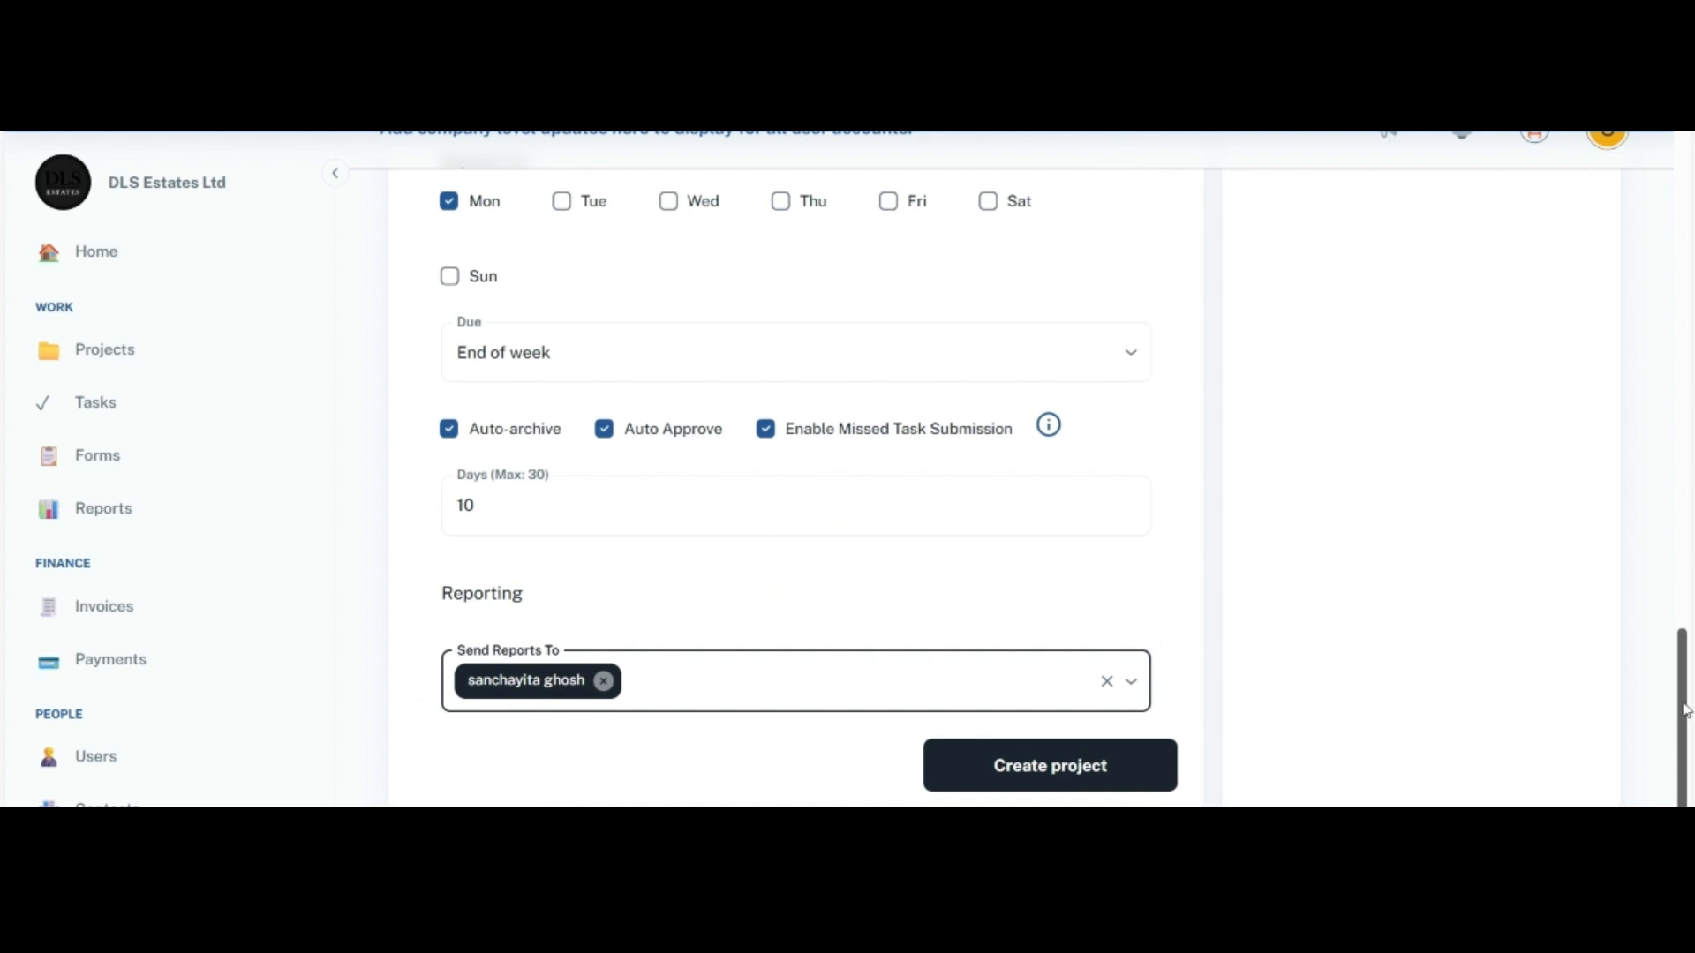
mouse_move(1685, 710)
left_mouse_down()
mouse_move(1691, 162)
mouse_move(1692, 709)
left_mouse_up()
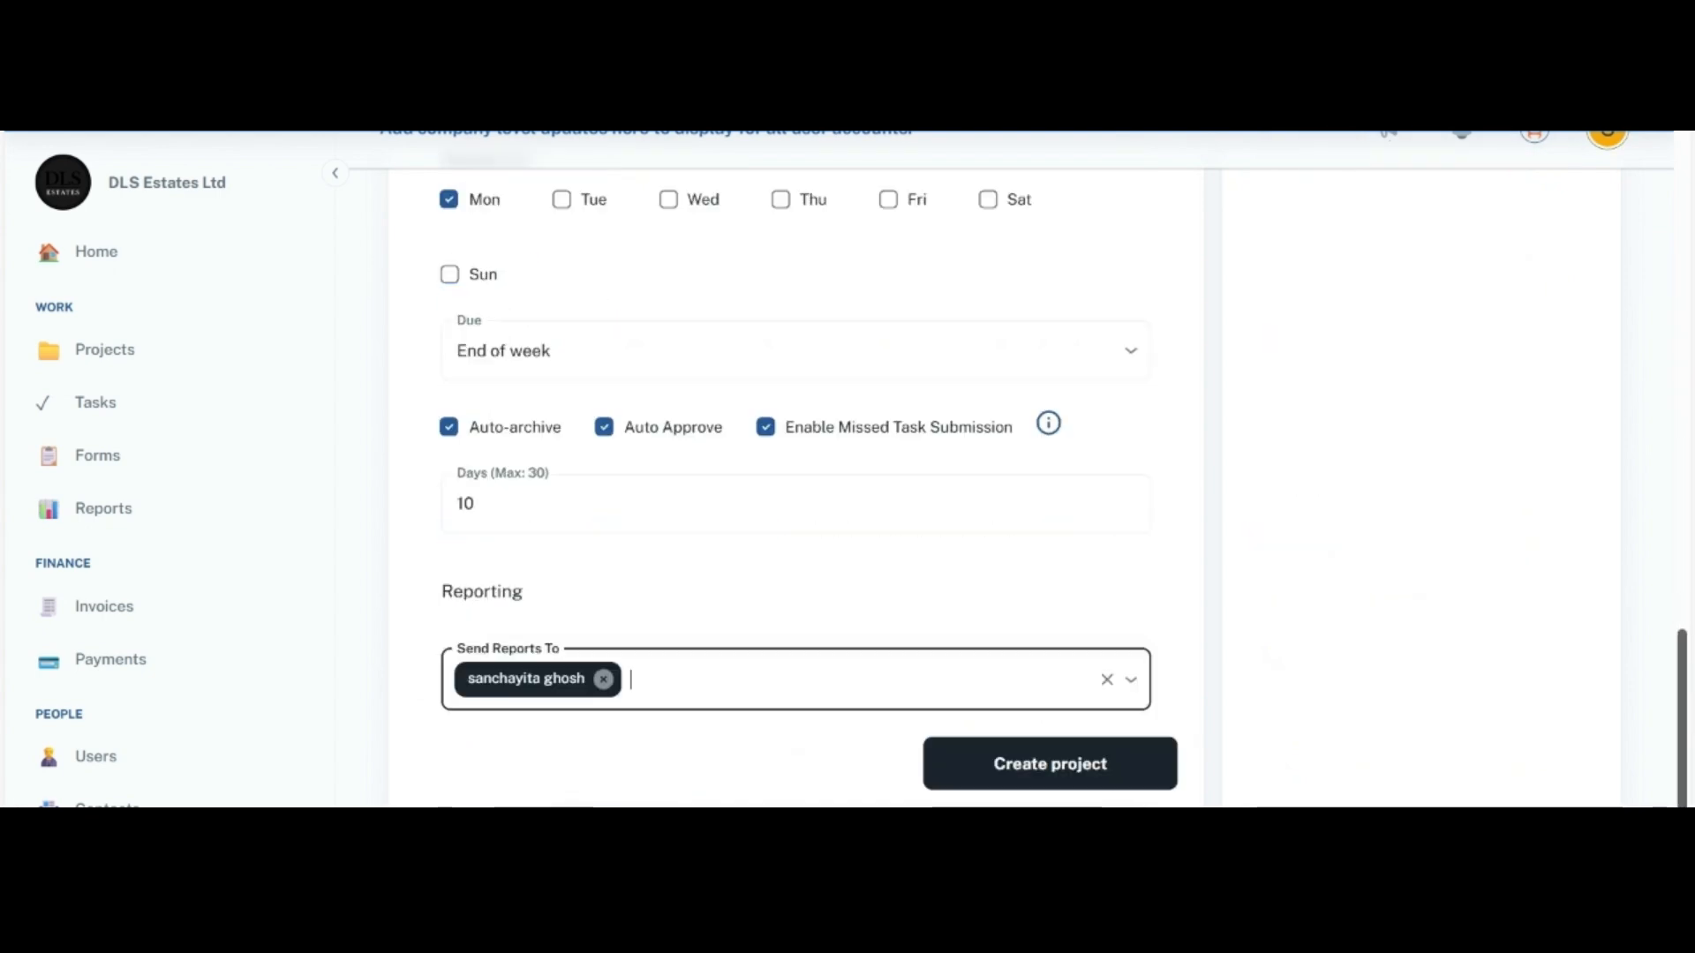
Step: Create the project with the configured assignment, recurrence and reporting settings
left_click(1073, 765)
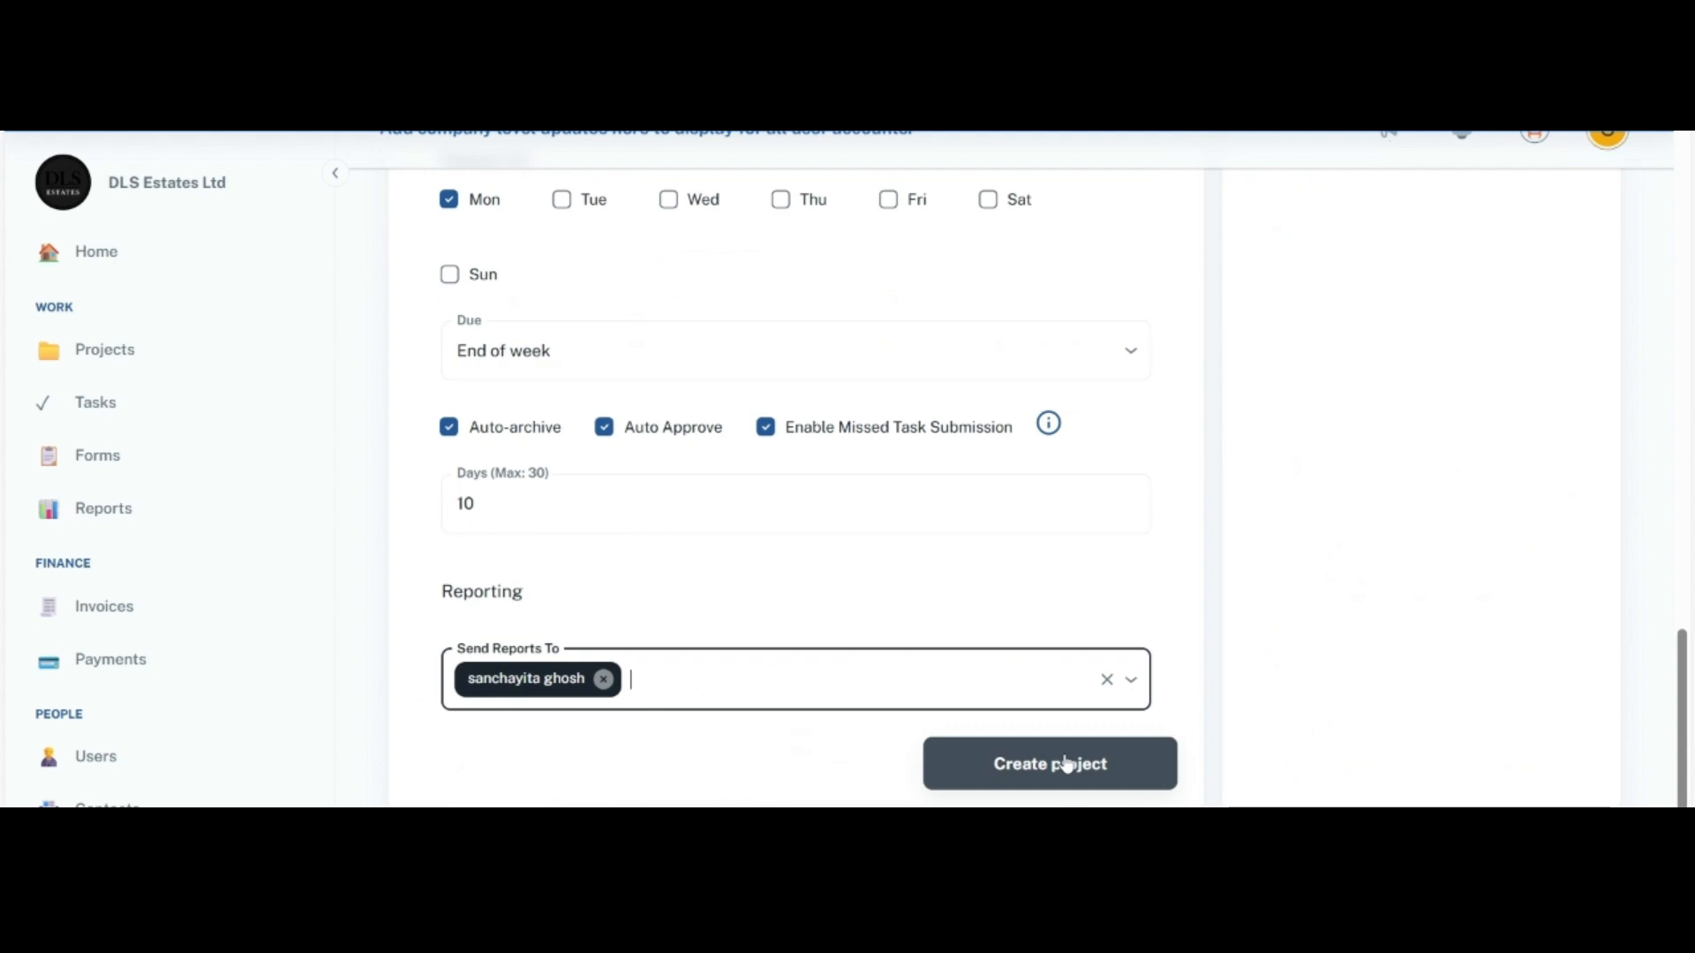
left_click(1067, 764)
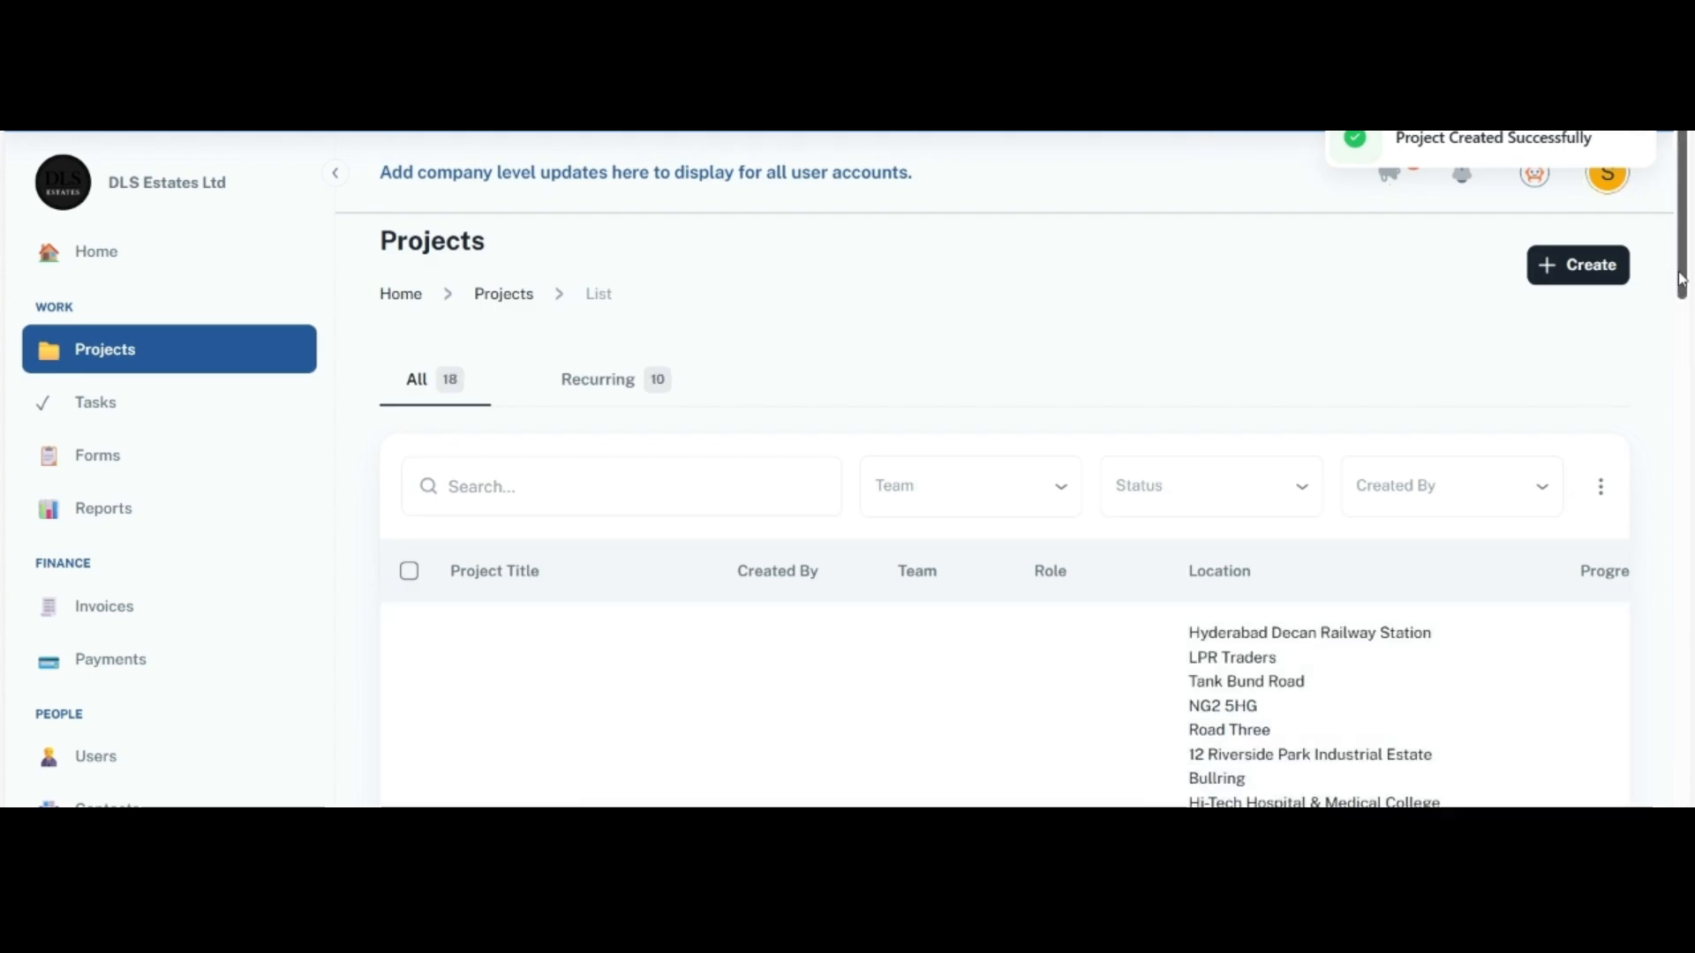
mouse_move(1682, 280)
left_mouse_down()
mouse_move(1688, 468)
mouse_move(1688, 262)
left_mouse_up()
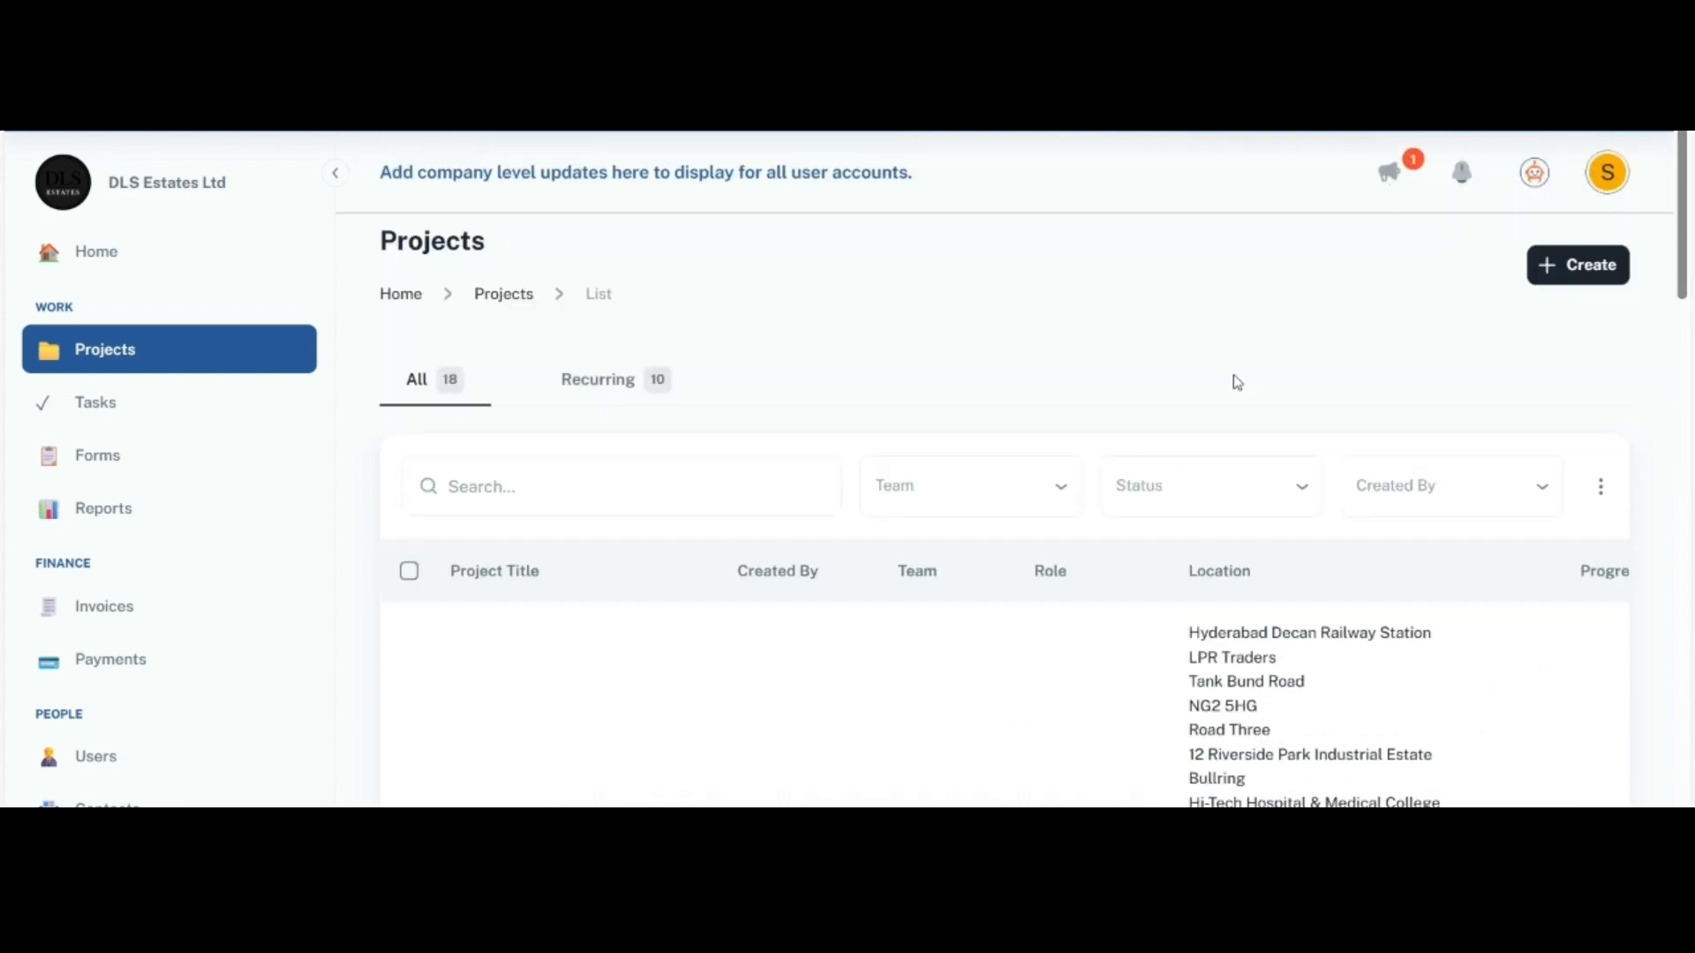